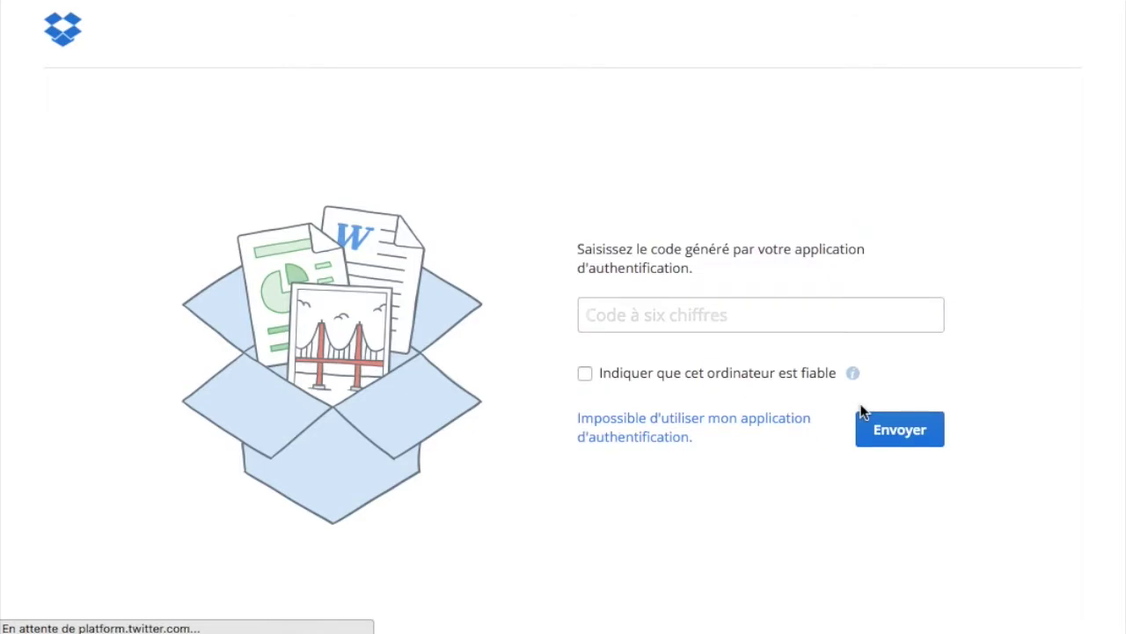
Step: Finish two-step verification with this computer trusted, then type 'Bonjour Michael :)' in the doc
left_click(585, 374)
left_click(930, 425)
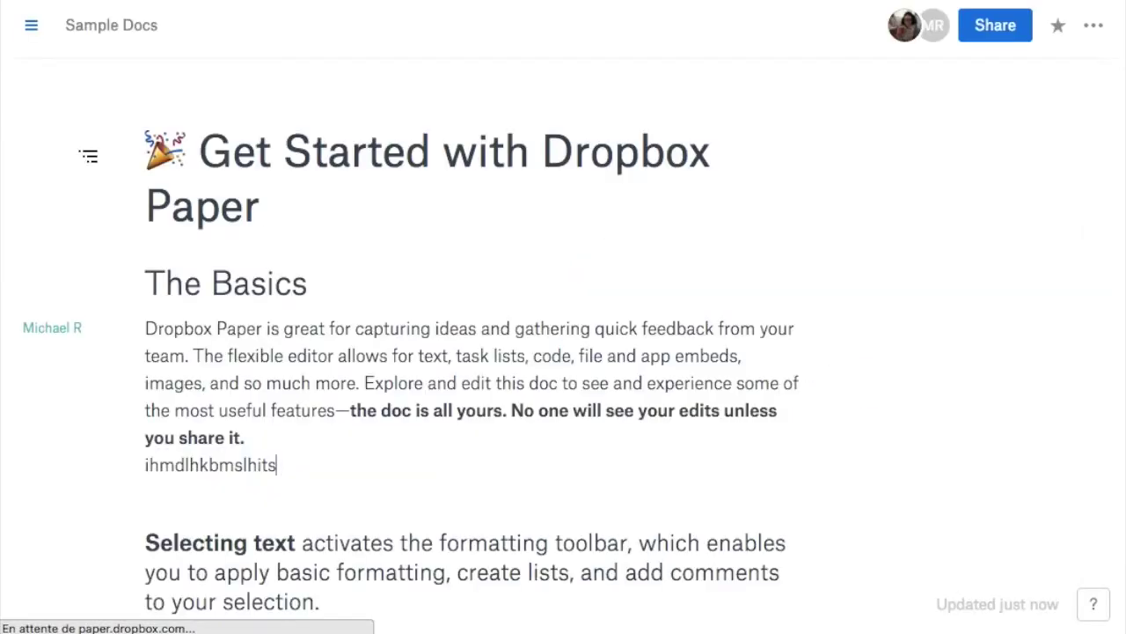
type("Bonjour Michael :)")
Step: Turn the smiley into an emoji, add a 'C'est top !' line, and delete the stray letters
key("Return")
type("C'est top ")
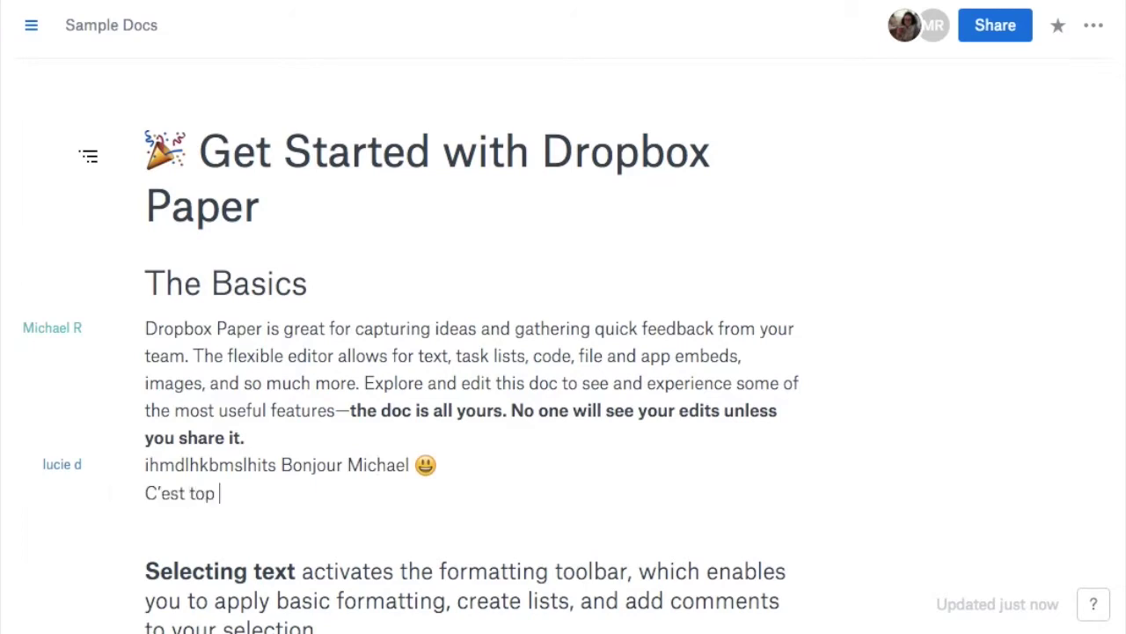
type("!")
left_click_drag(281, 476, 145, 466)
key("BackSpace")
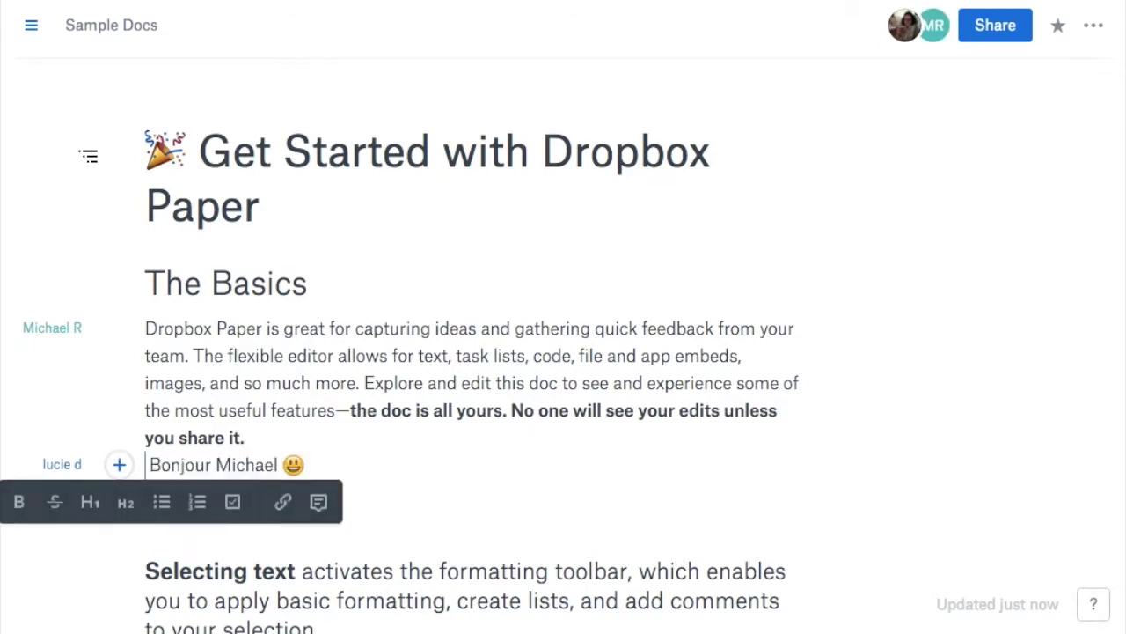
Step: Insert the image 'image fin video.jpg' from the computer and start a comment on it
left_click(128, 472)
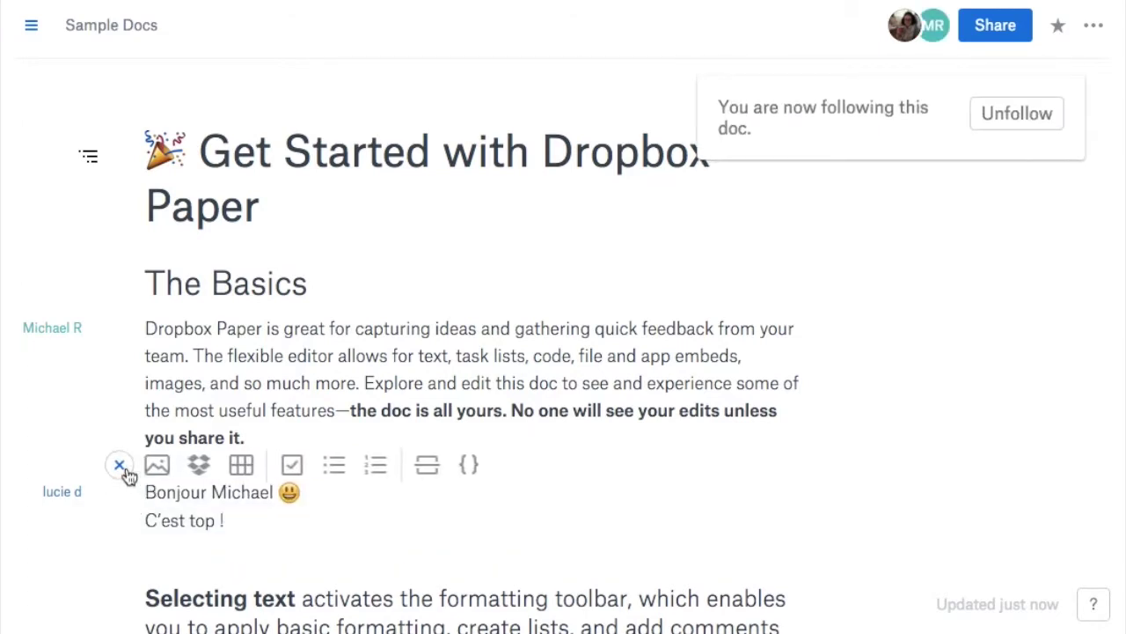
left_click(156, 467)
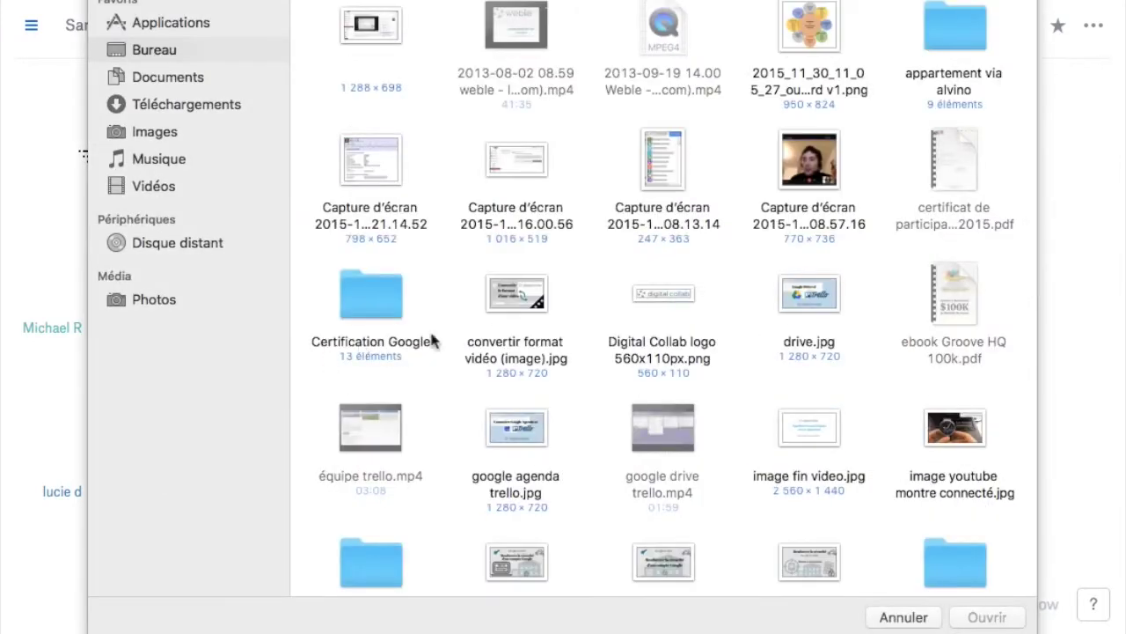
double_click(803, 437)
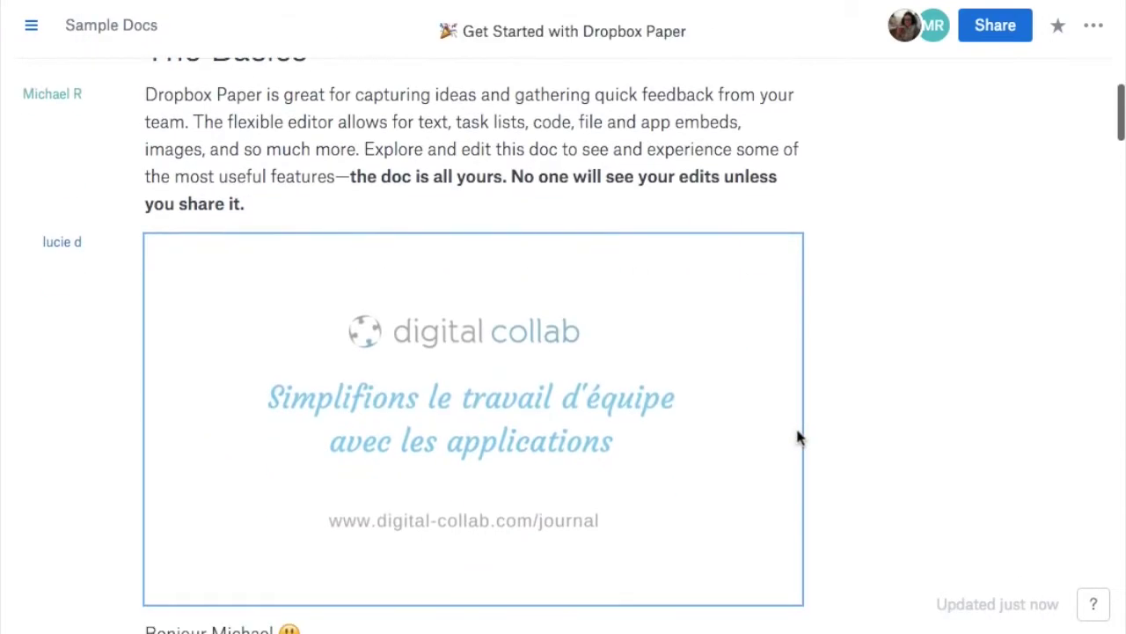
scroll(762, 478, "down", 2)
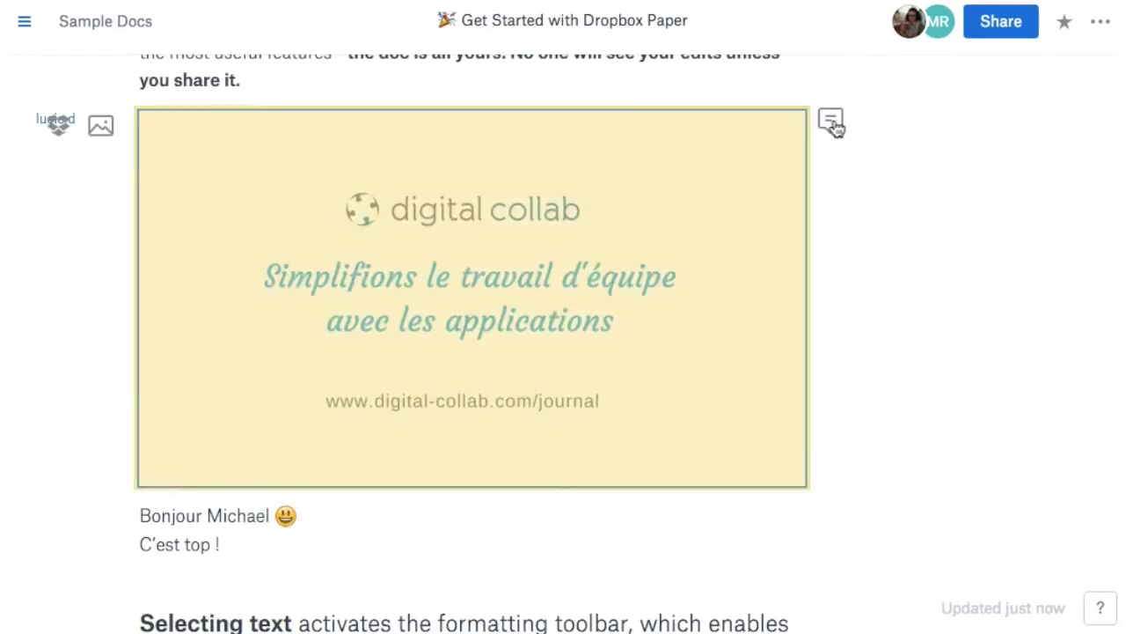
left_click(830, 115)
Step: Comment 'Que penses-tu de cette image ?' on the image and reply with the rainbow wizard sticker
type("Que penses-tu de cette ima")
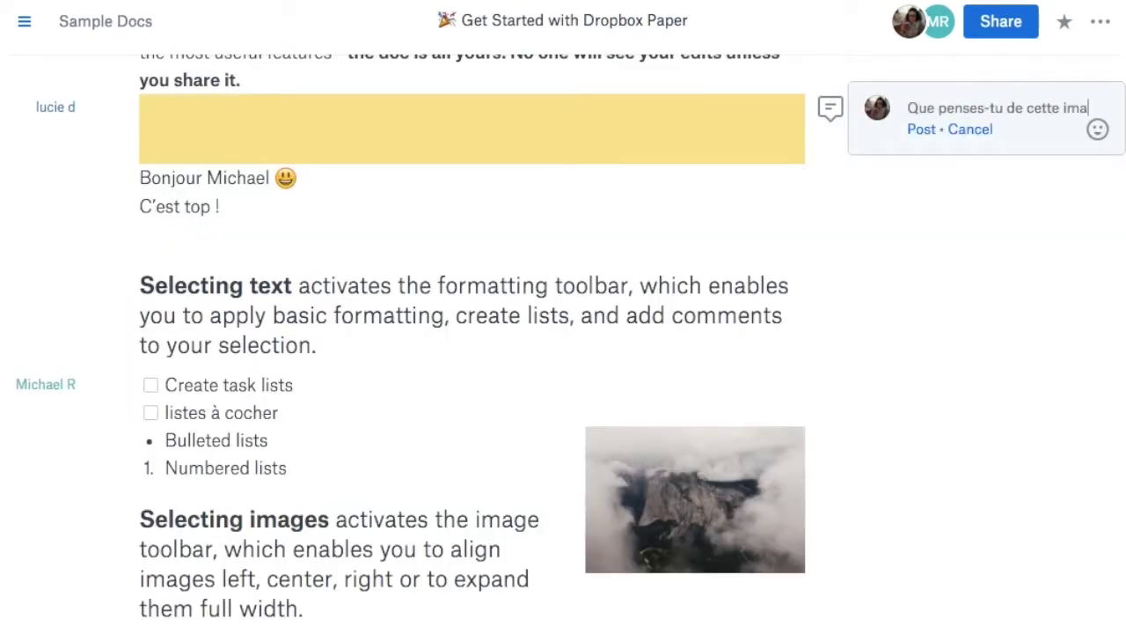
type("ge ?")
left_click(920, 148)
left_click(1099, 221)
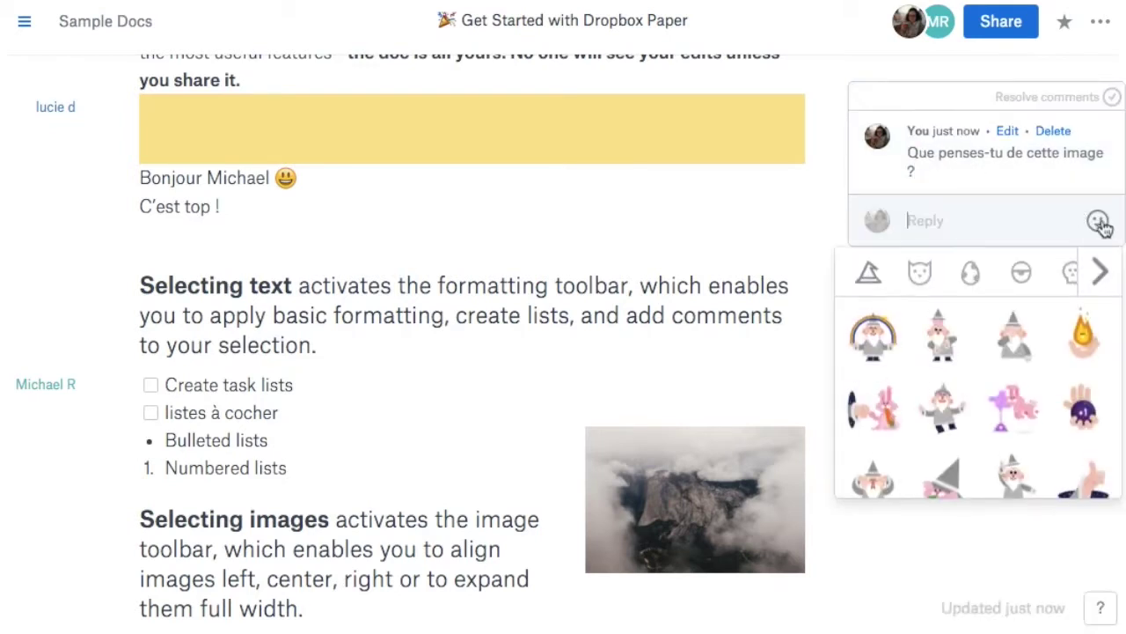
left_click(873, 336)
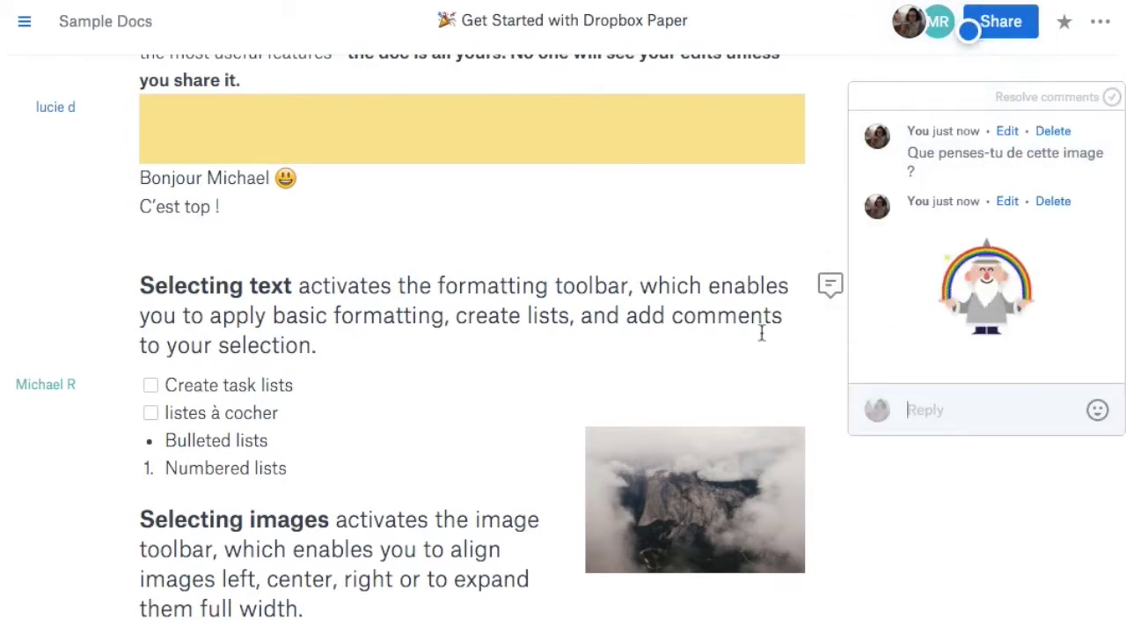
Step: Open the Dropbox file chooser from the insert menu, then close it without picking anything
left_click(635, 316)
scroll(636, 321, "up", 2)
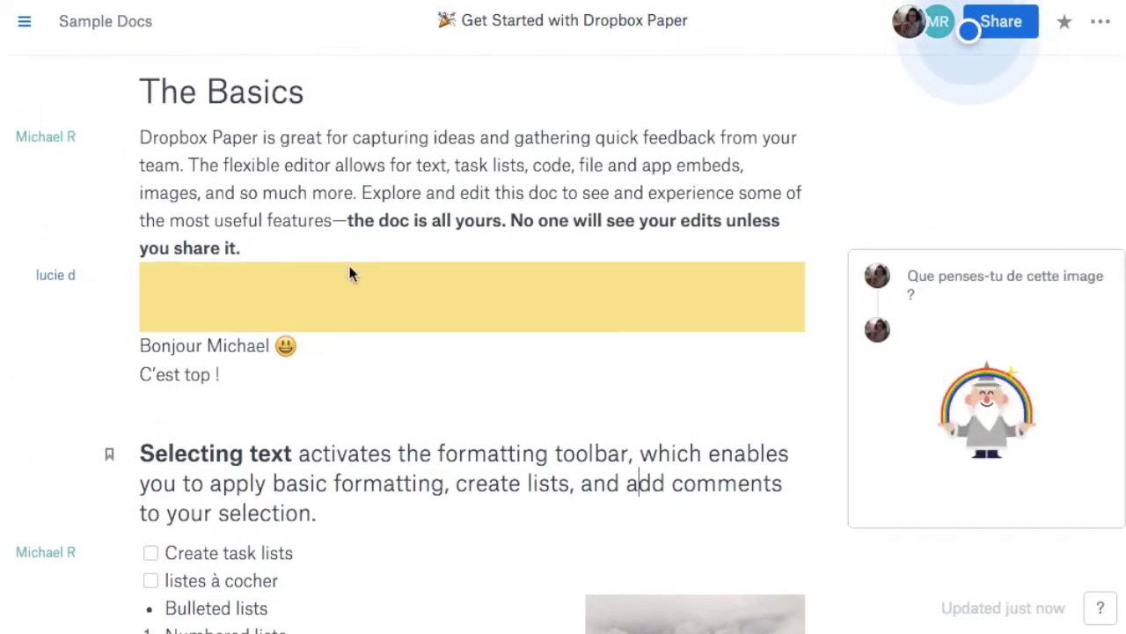
left_click(109, 139)
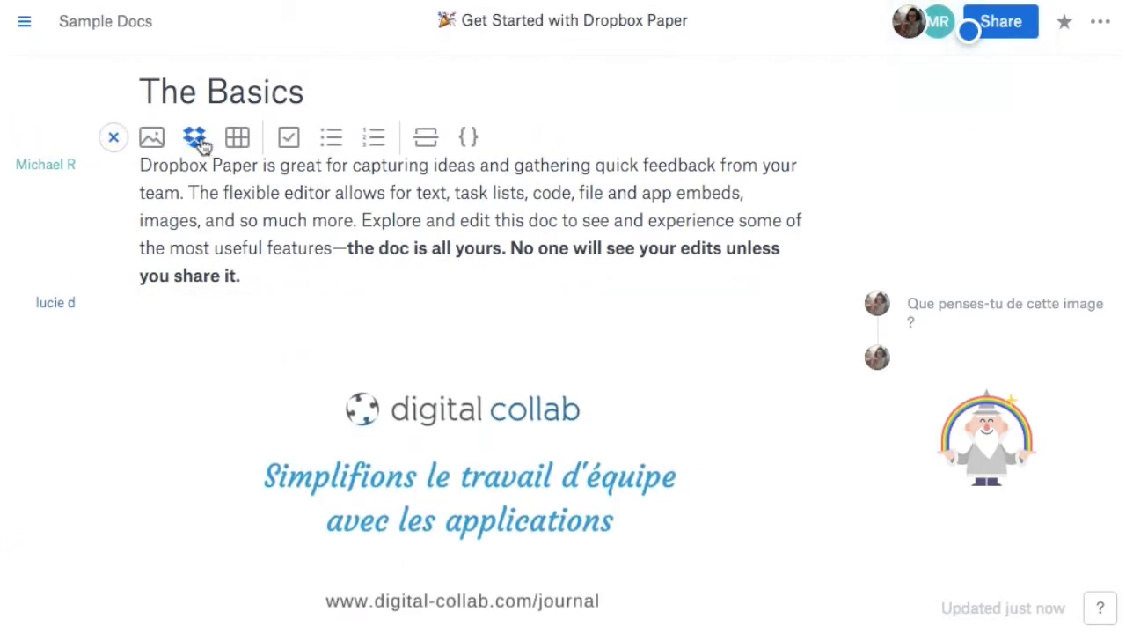
left_click(196, 138)
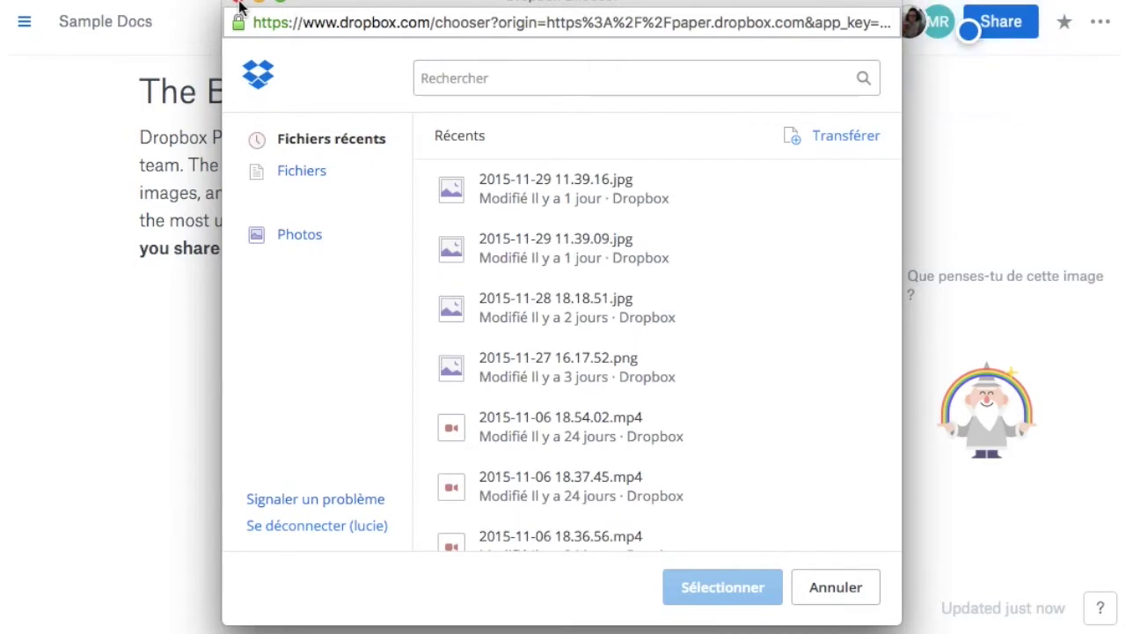
left_click(241, 4)
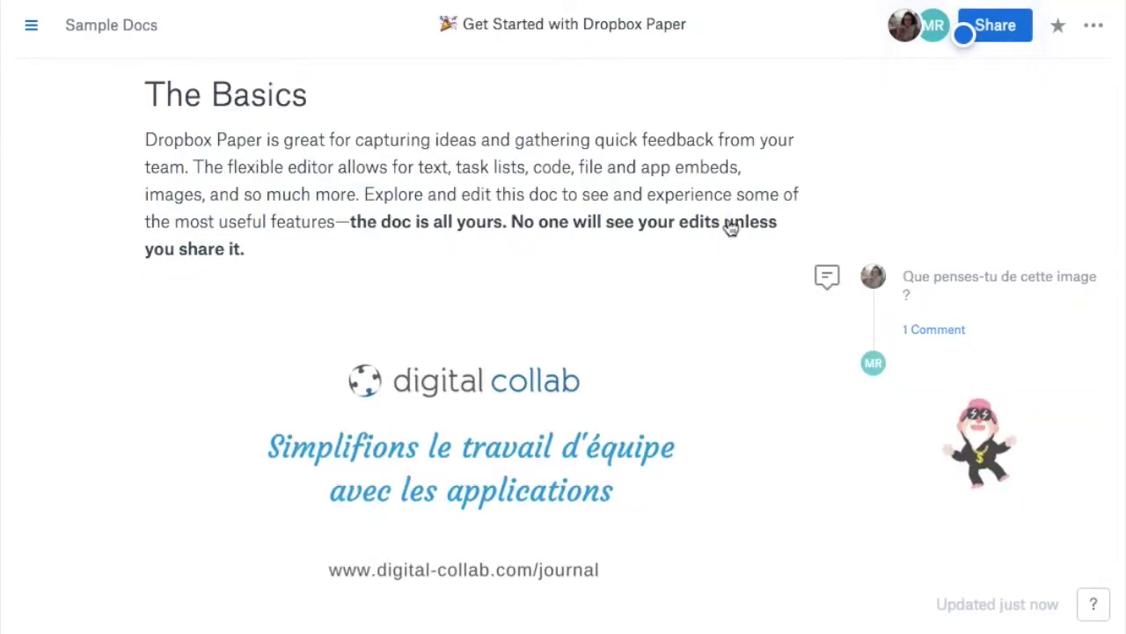
Step: Reply 'Génial !' to the collaborator's comment
scroll(729, 228, "down", 6)
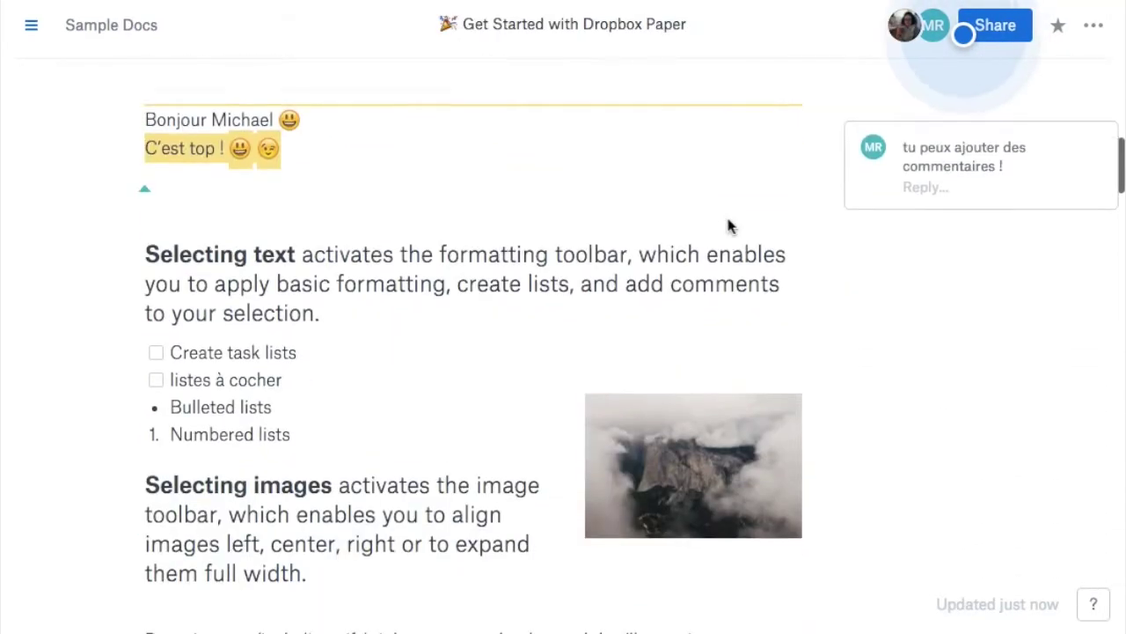
left_click(948, 206)
type("Génial !")
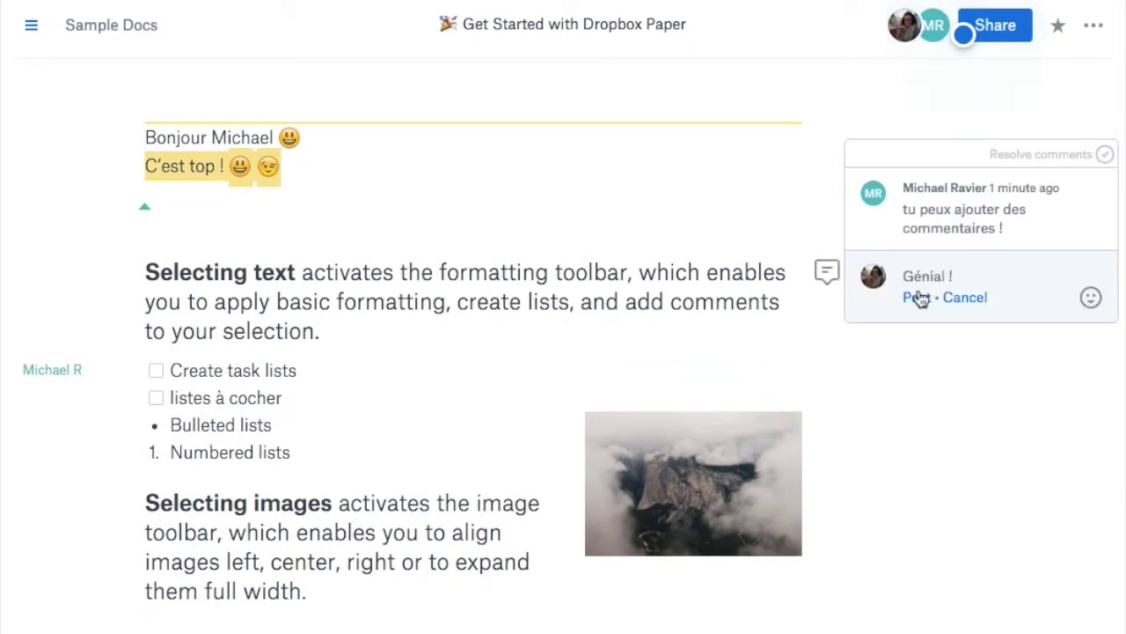
left_click(916, 298)
Step: Add to-dos 'Aller acheter du lait', 'Appeller le comptable' and 'Prendre les enfants à l'école' under Create task lists
scroll(639, 303, "down", 3)
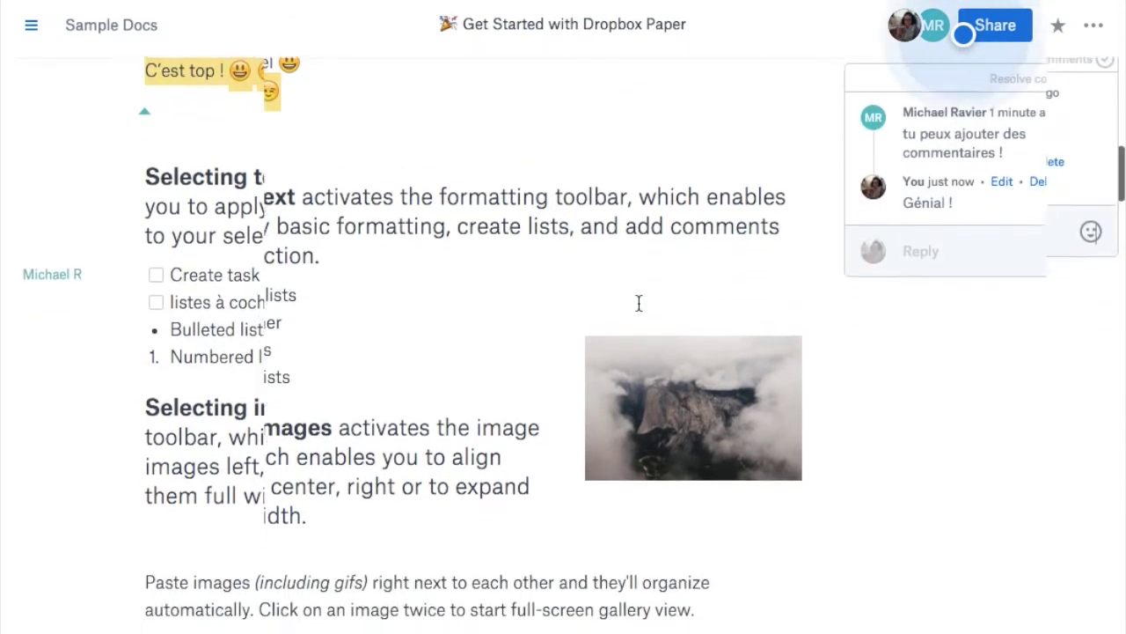
left_click(209, 180)
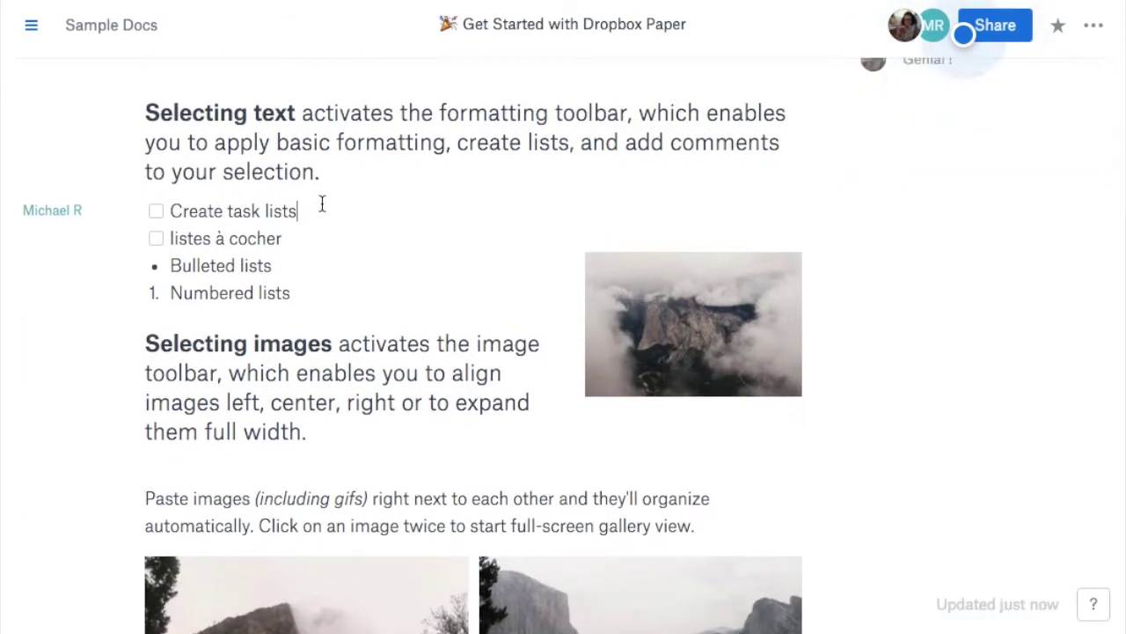
key("Return")
type("Aller acheter du lait")
key("Return")
type("Appeller ")
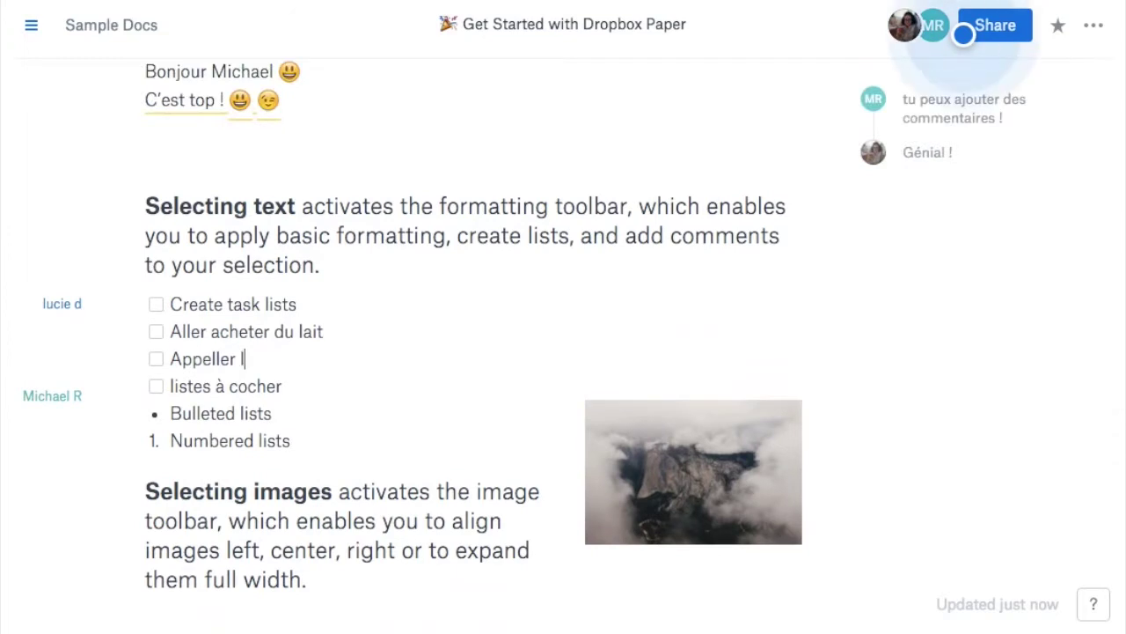
type("le comptable")
key("Return")
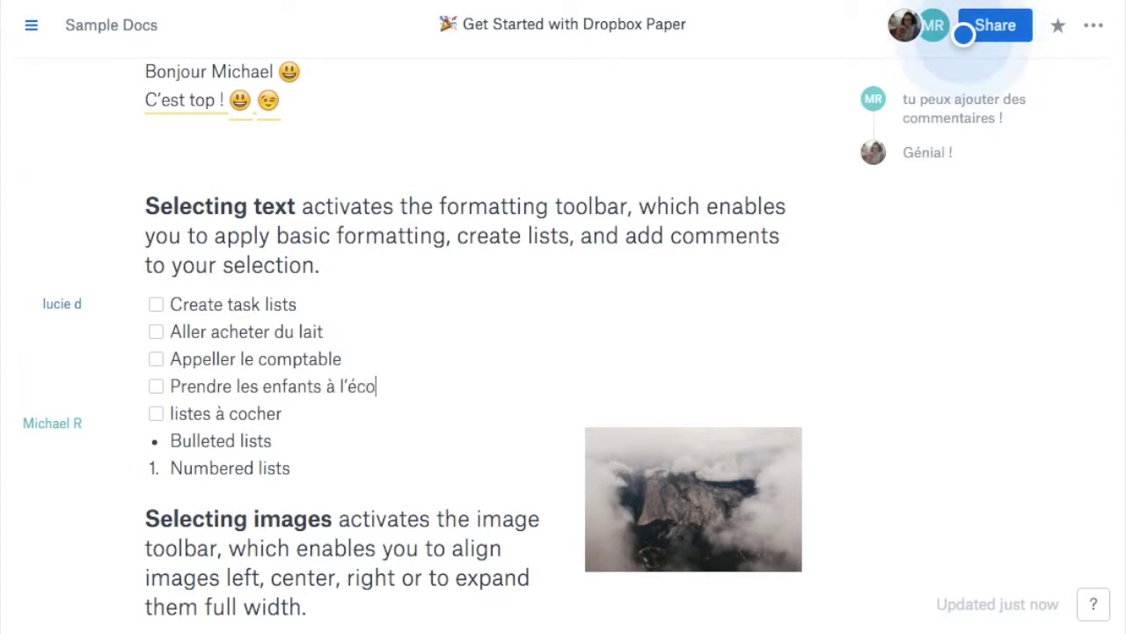
Step: Tick off 'Prendre les enfants à l'école' and 'Appeller le comptable'
left_click(156, 386)
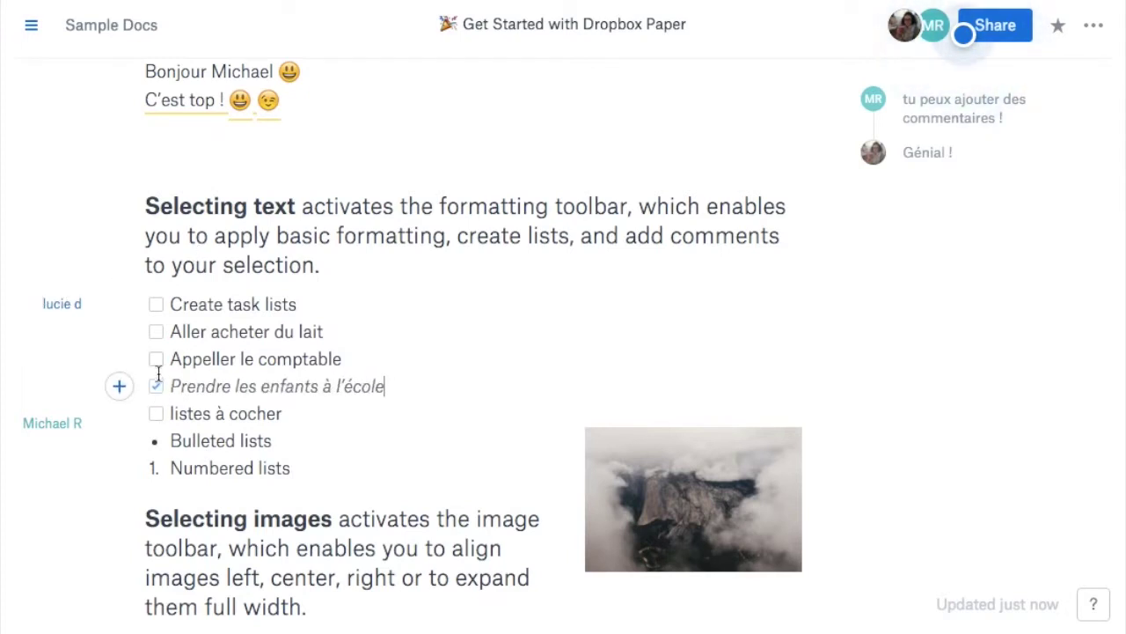
left_click(157, 361)
scroll(435, 408, "down", 3)
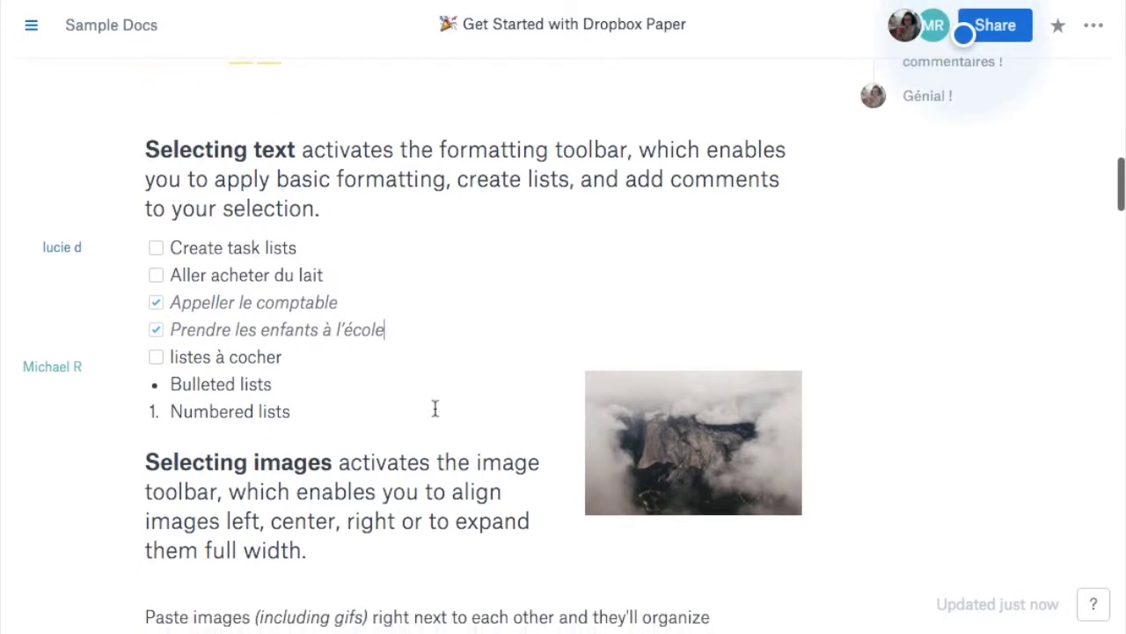
Step: Scroll past the image gallery and emoji examples to Rich Formatting, cancelling an attempted gallery picture add
scroll(434, 407, "down", 5)
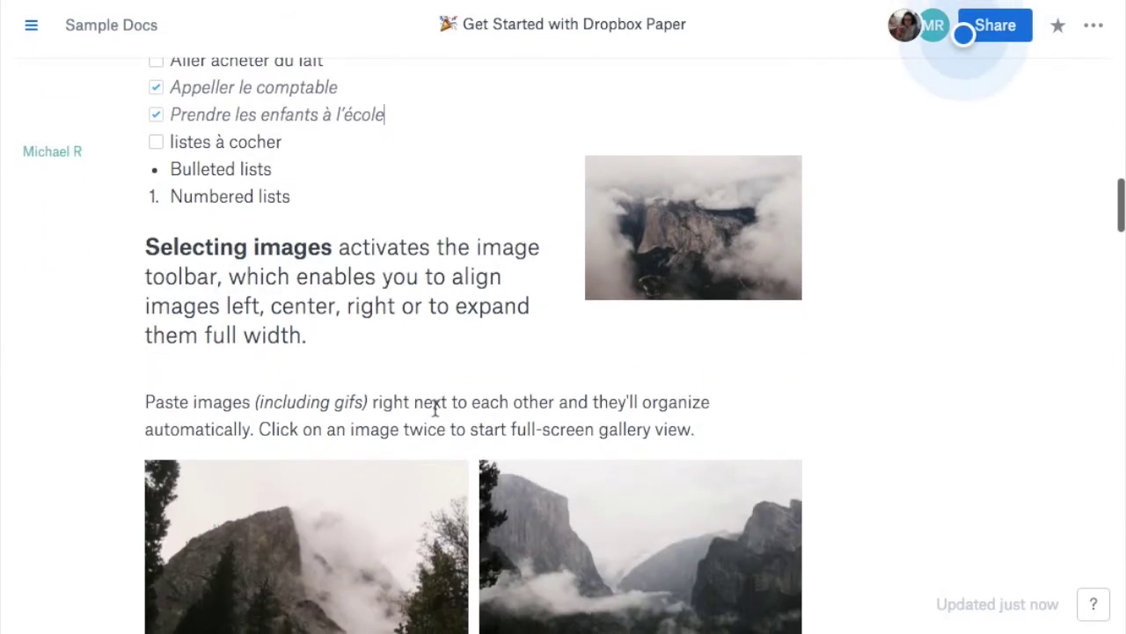
scroll(435, 407, "down", 1)
scroll(435, 408, "down", 5)
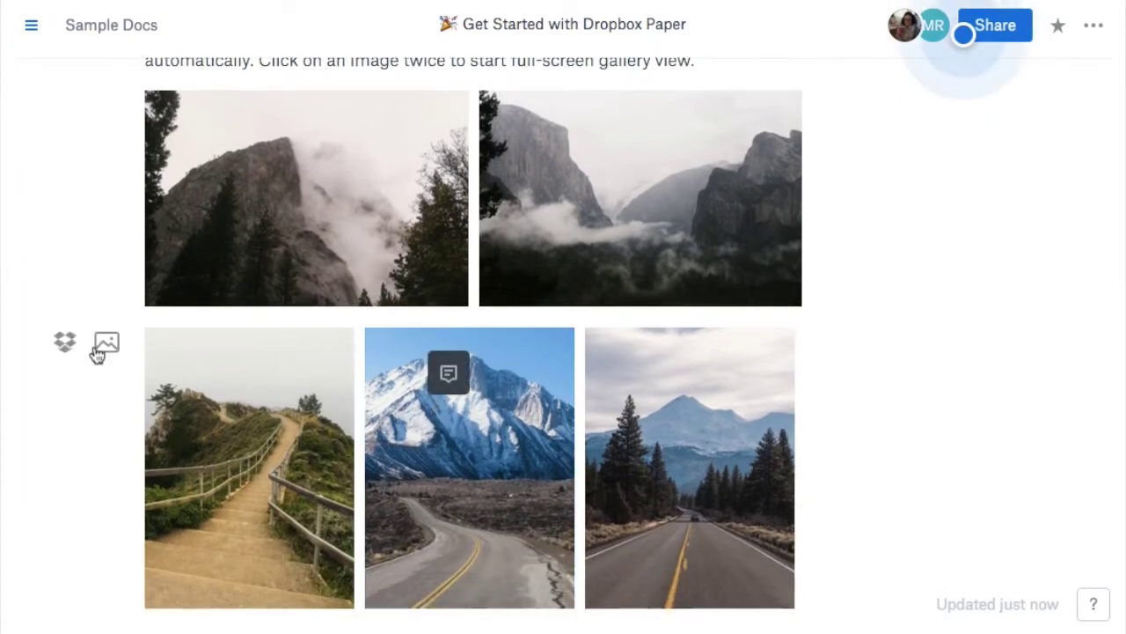
left_click(100, 352)
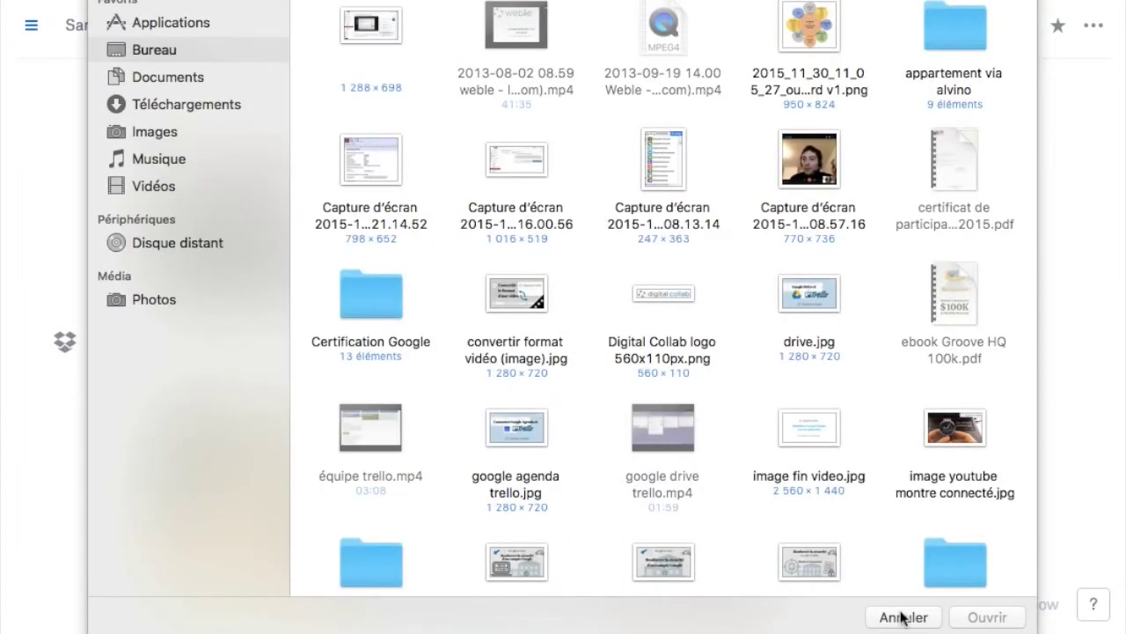
left_click(902, 616)
scroll(796, 481, "down", 5)
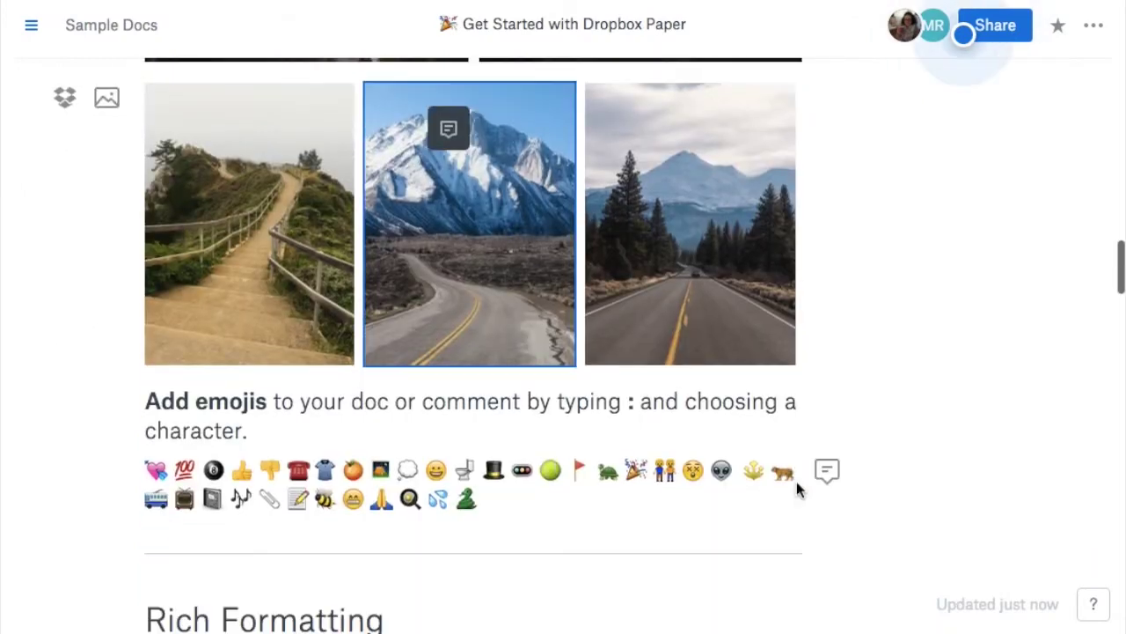
left_click(830, 246)
scroll(829, 249, "up", 2)
scroll(830, 250, "down", 4)
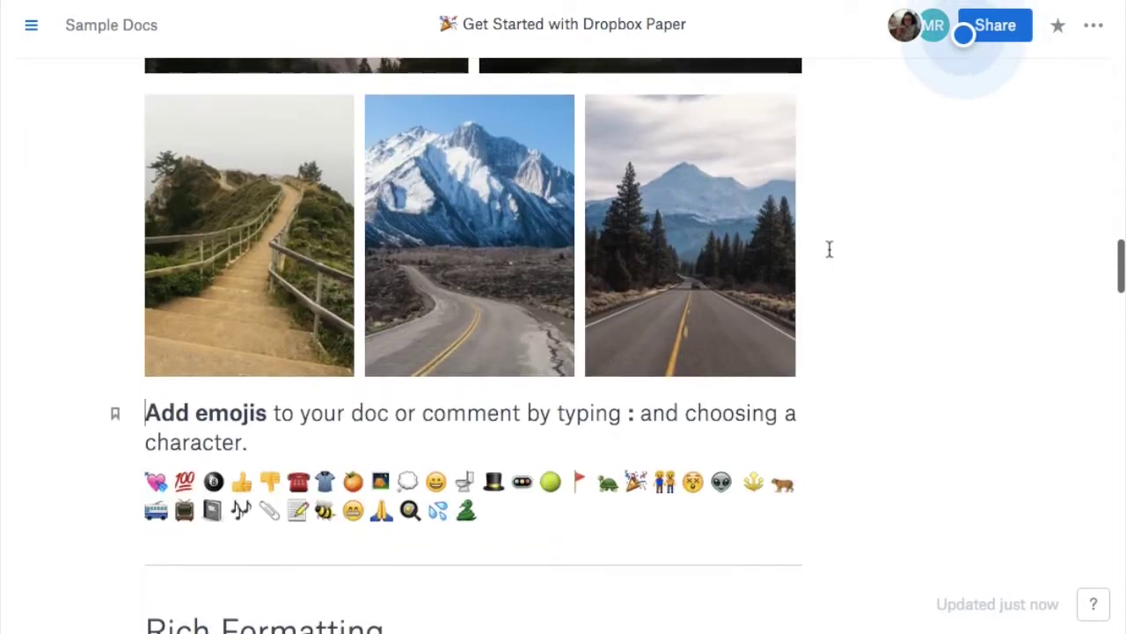
scroll(829, 249, "down", 4)
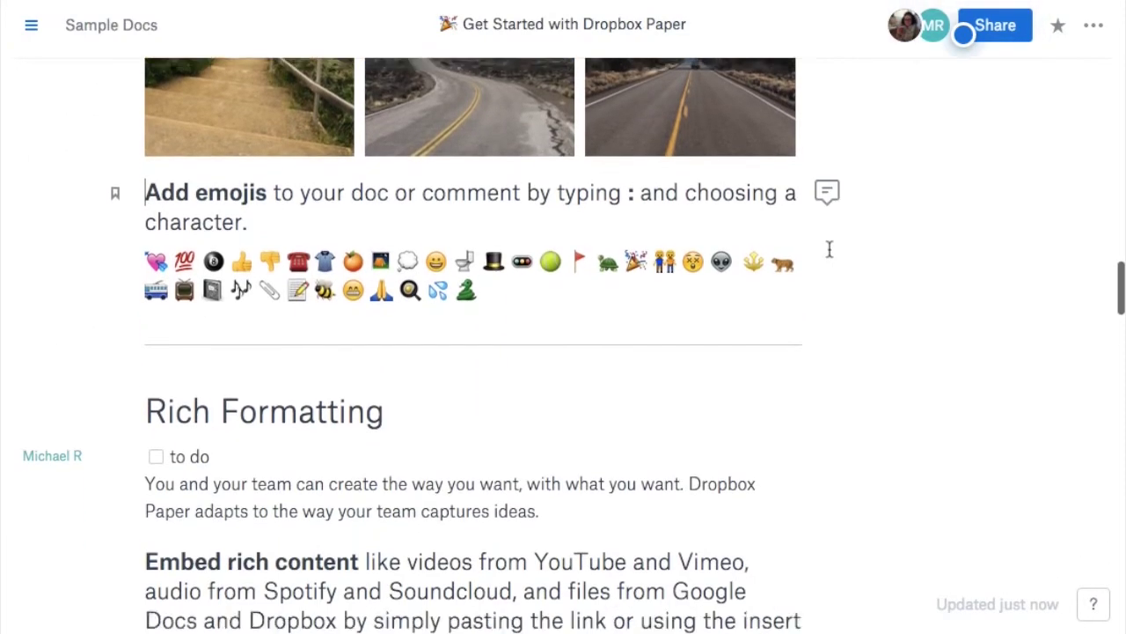
Step: Add checklist items 'to read', 'à faire', 'à manger' and 'à acheter' below 'to do'
scroll(829, 249, "down", 1)
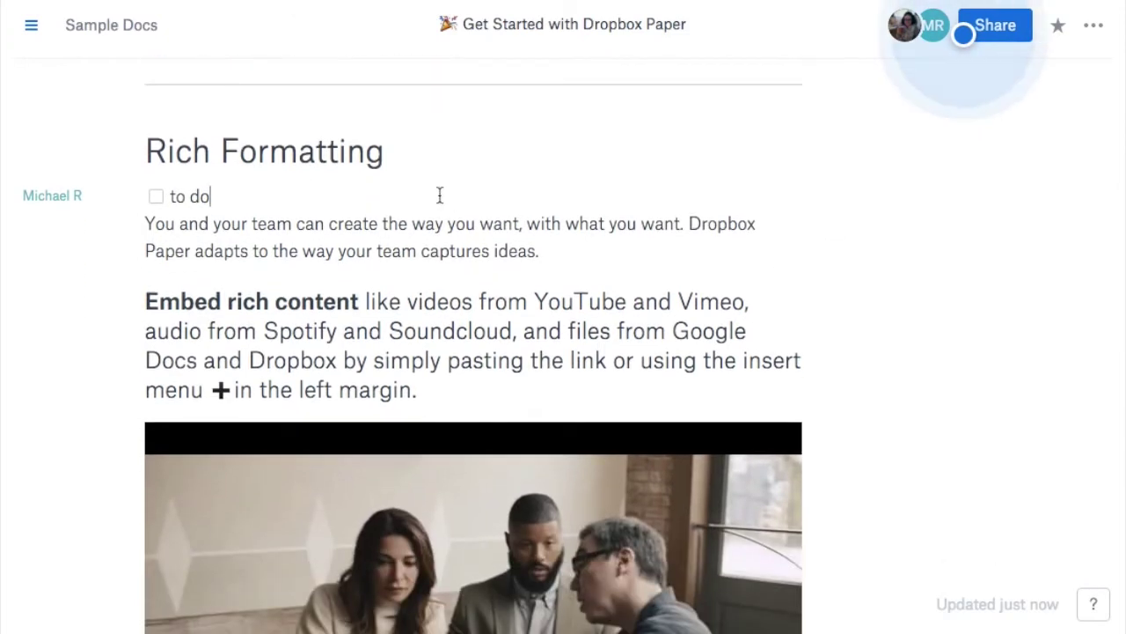
key("Return")
type("to read")
key("Return")
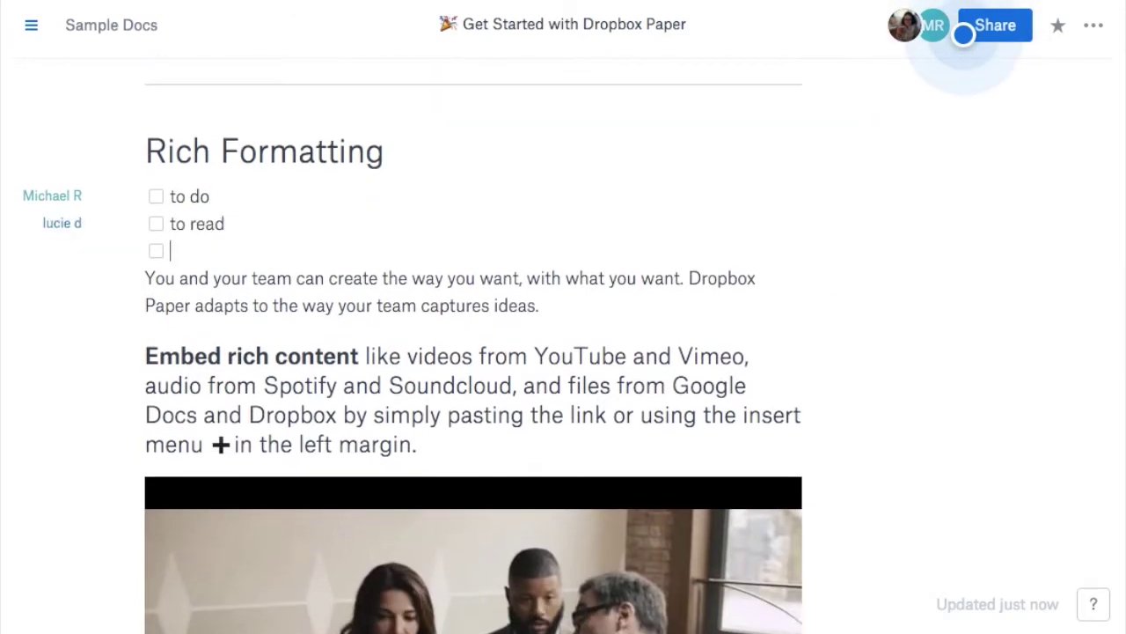
type("à faire")
key("Return")
type("à man")
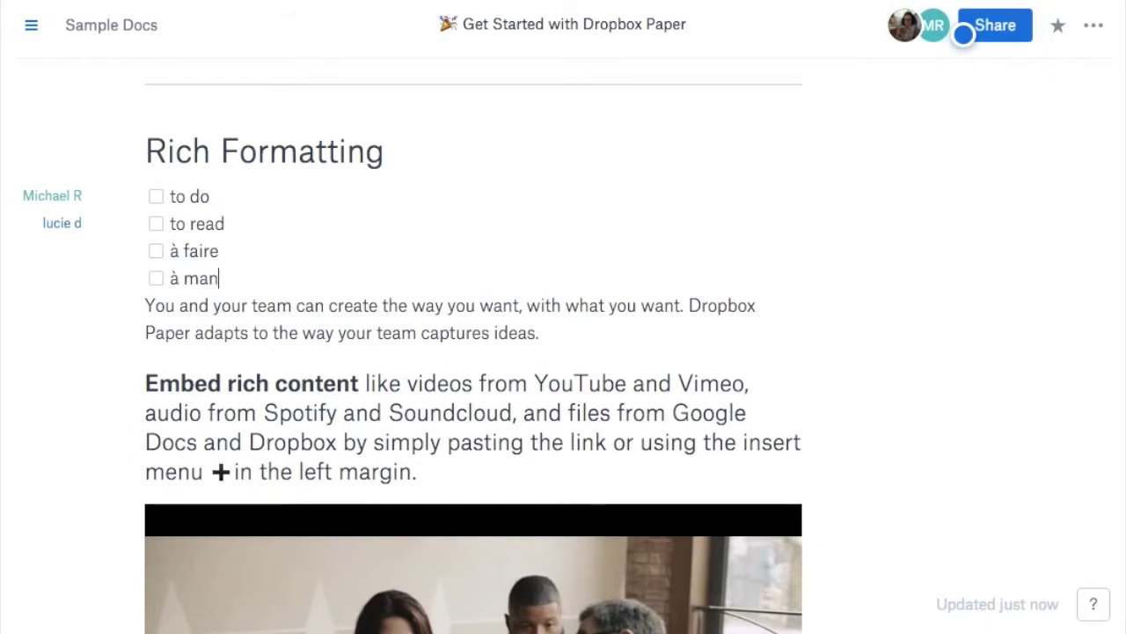
type("ger")
key("Return")
type("à acheter")
key("Return")
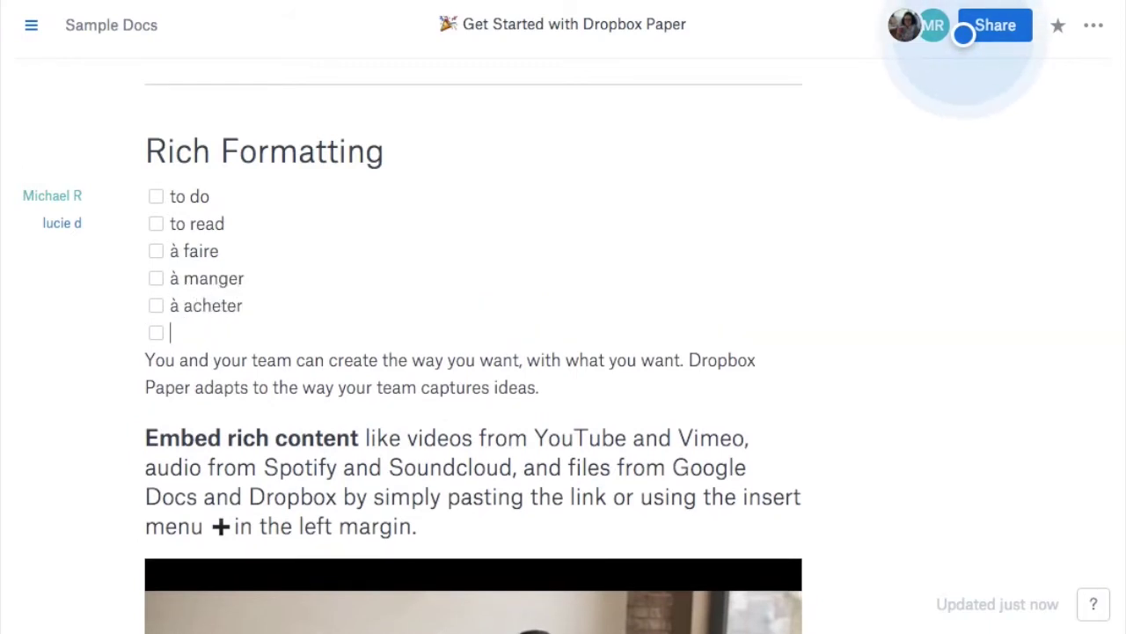
scroll(440, 340, "down", 5)
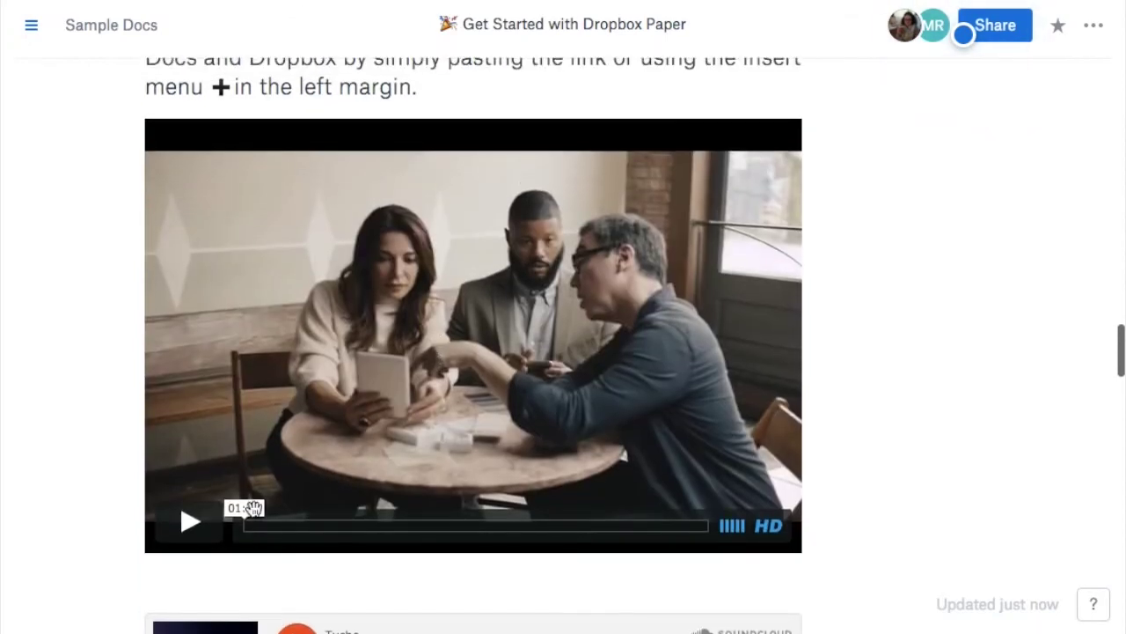
Step: Play the embedded video, then pause it
left_click(187, 521)
scroll(79, 459, "down", 1)
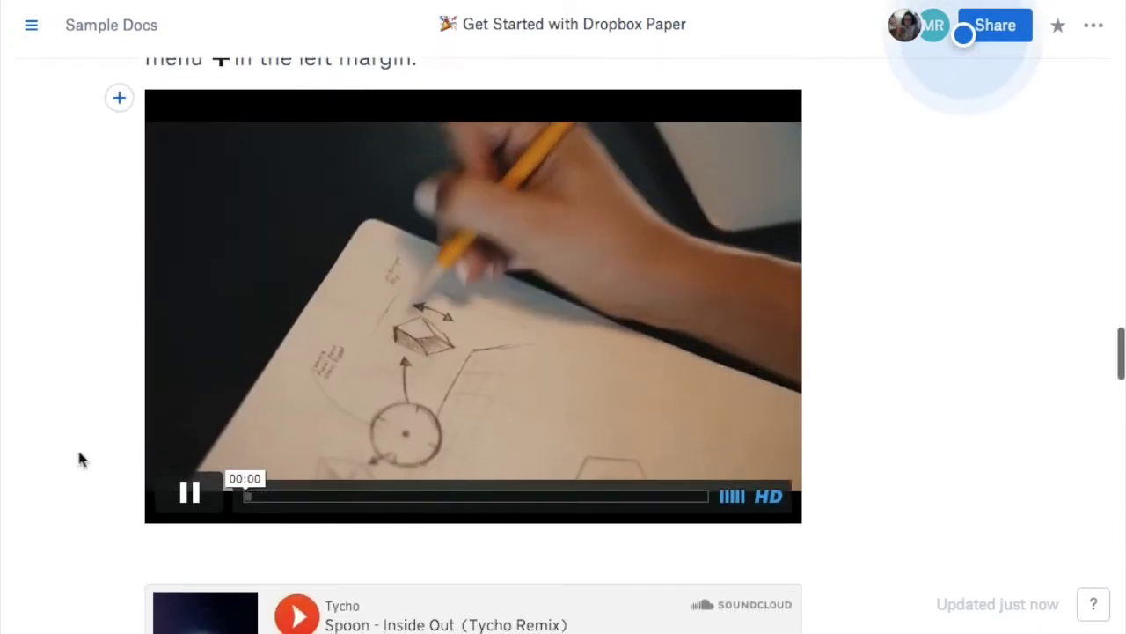
left_click(218, 513)
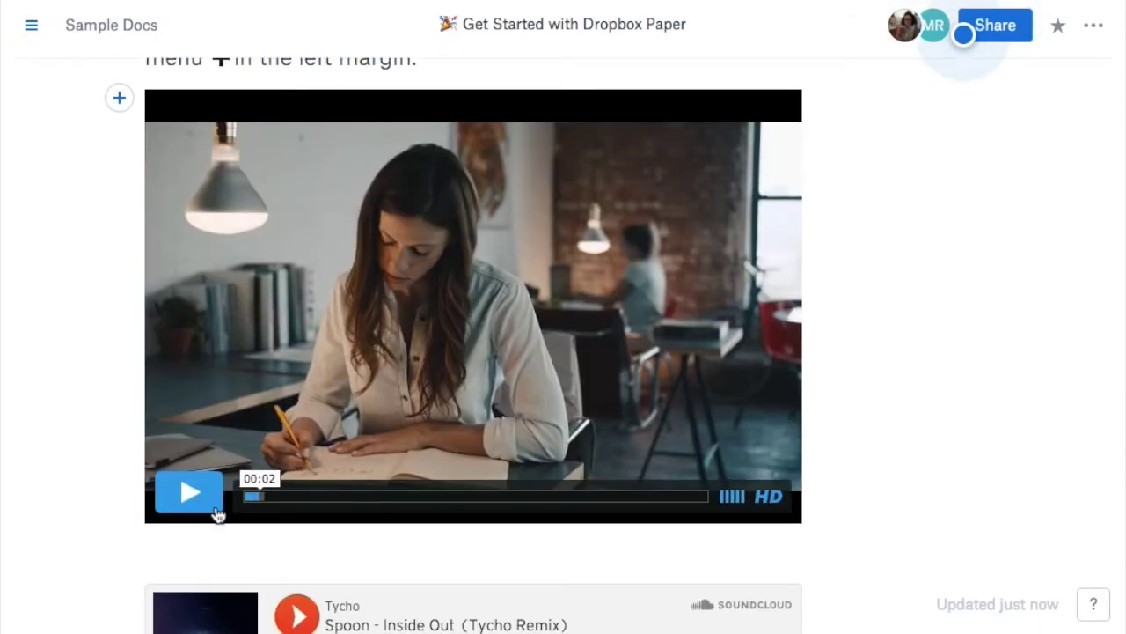
Step: Insert a table with Chiffre d'affaire 1 026 000 and Budget 20 000, and play the SoundCloud track
left_click(120, 101)
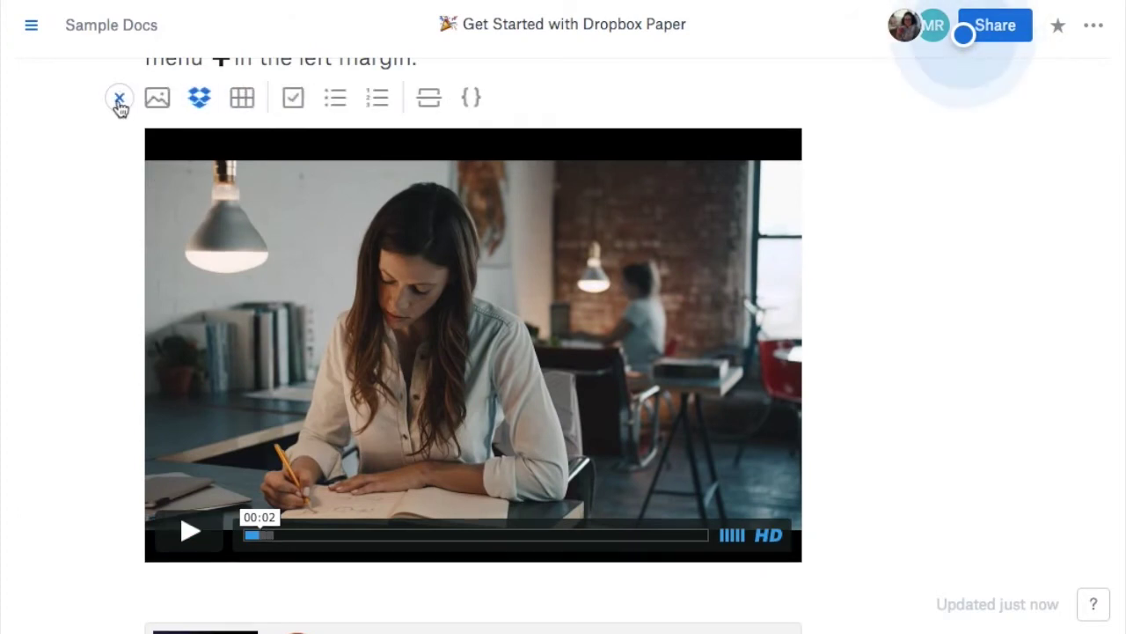
left_click(243, 102)
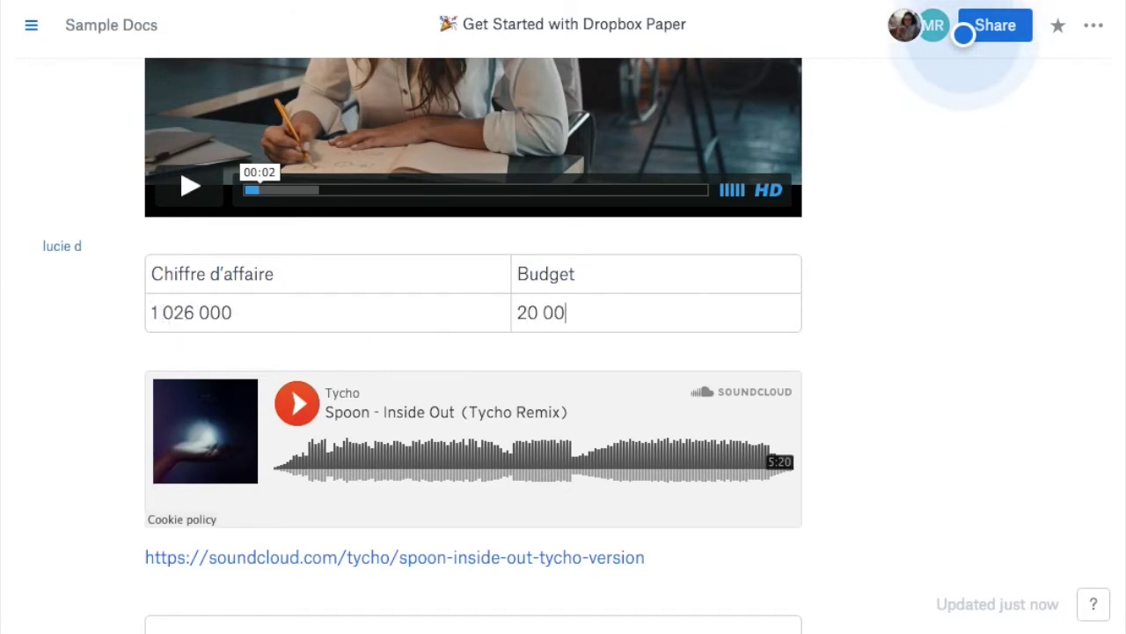
scroll(976, 422, "down", 3)
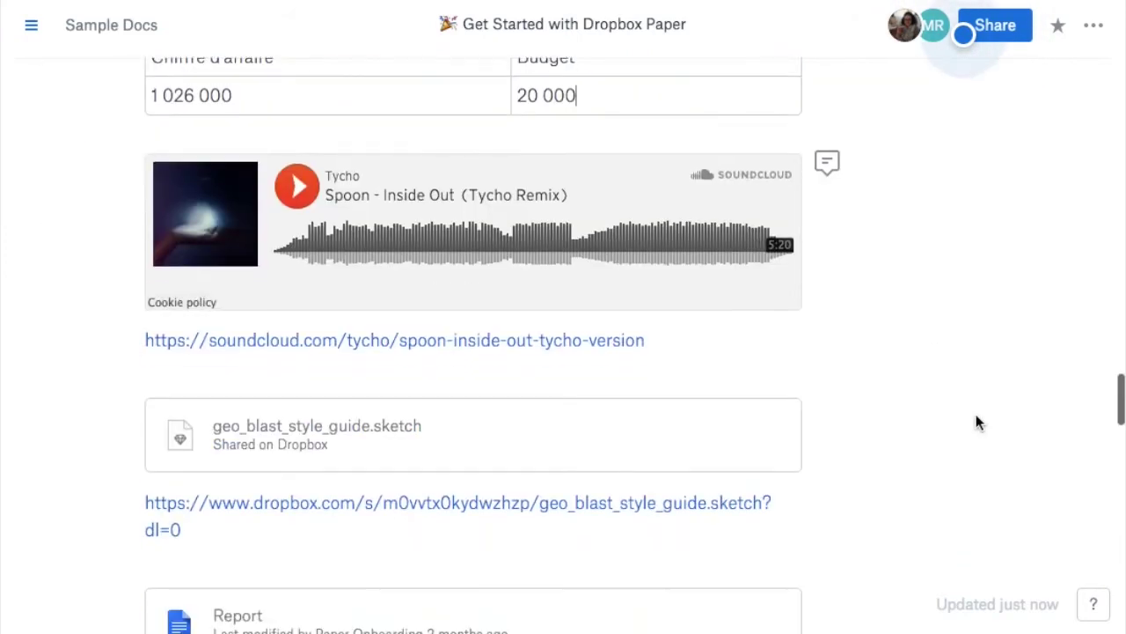
left_click(297, 181)
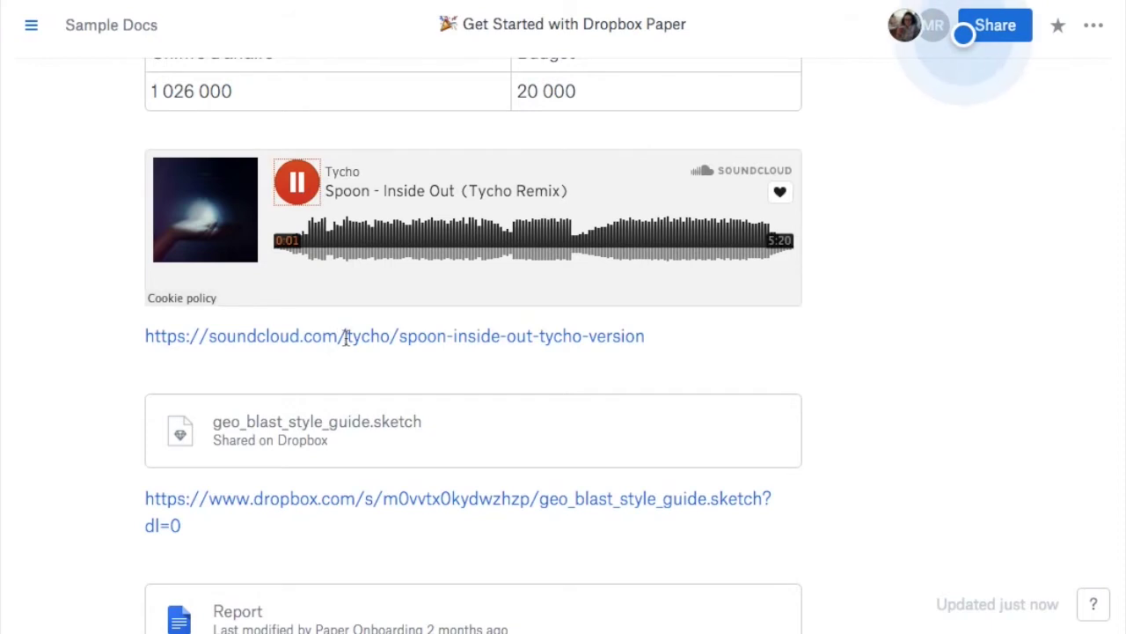
Step: Pause the SoundCloud track and open the embedded Google Docs Report
left_click(300, 182)
scroll(338, 394, "down", 5)
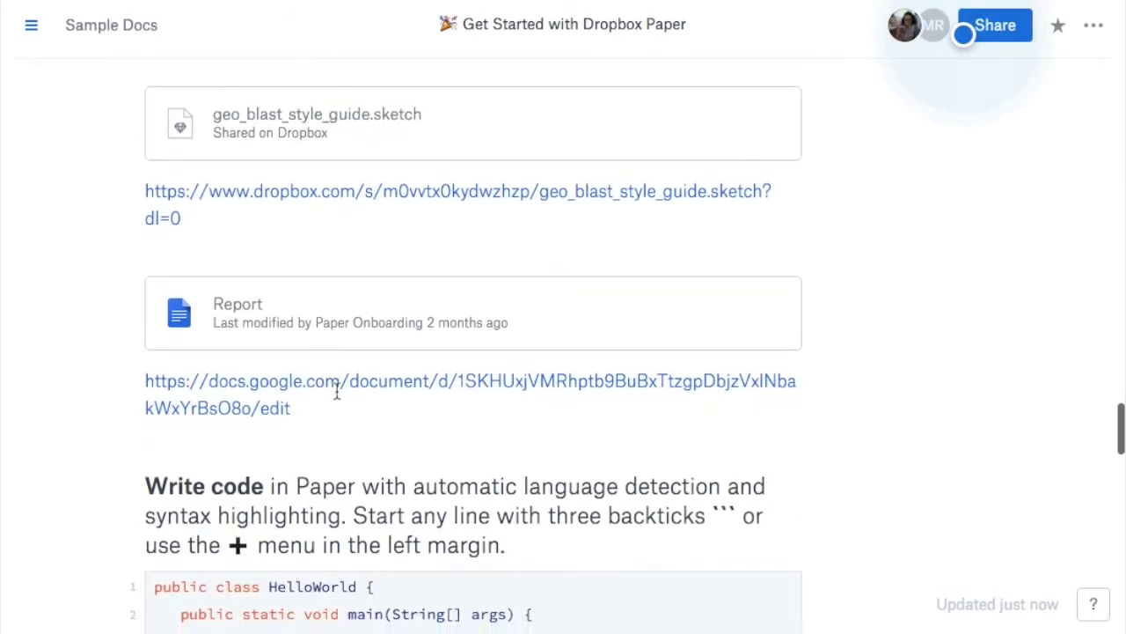
left_click(243, 270)
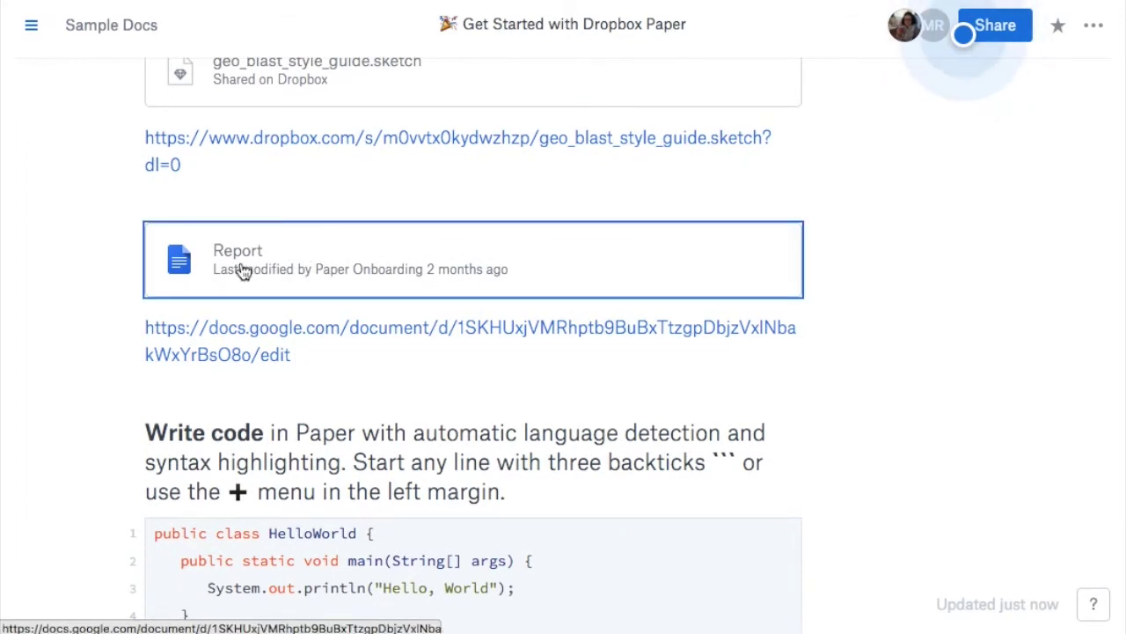
left_click(185, 268)
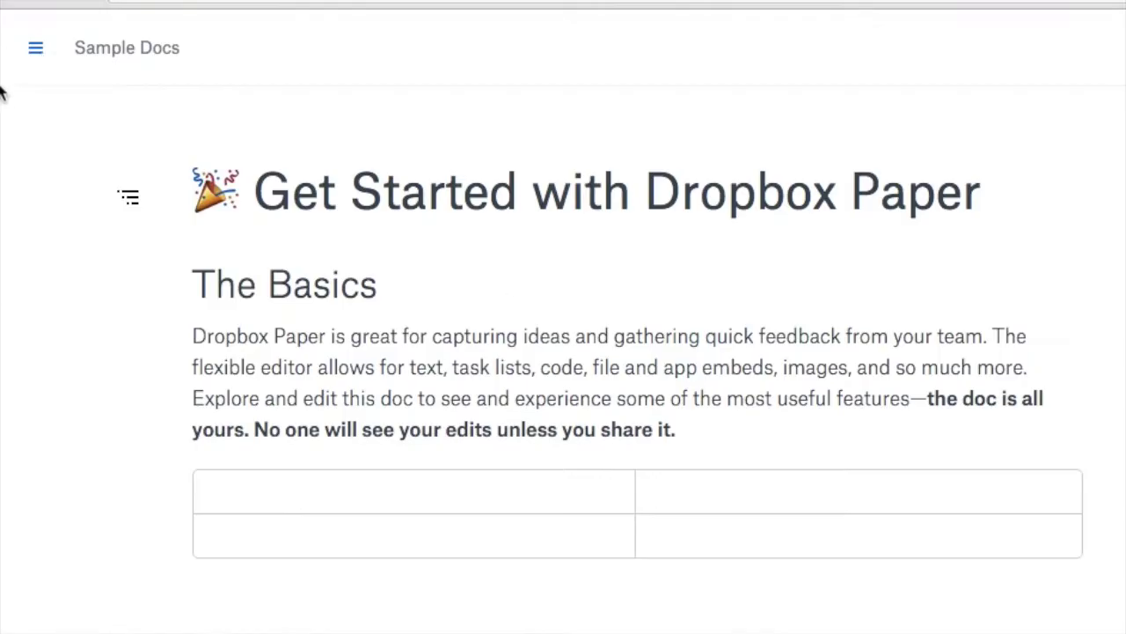
Step: Browse the Docs list, the deleted docs, Folders and Following
mouse_move(36, 52)
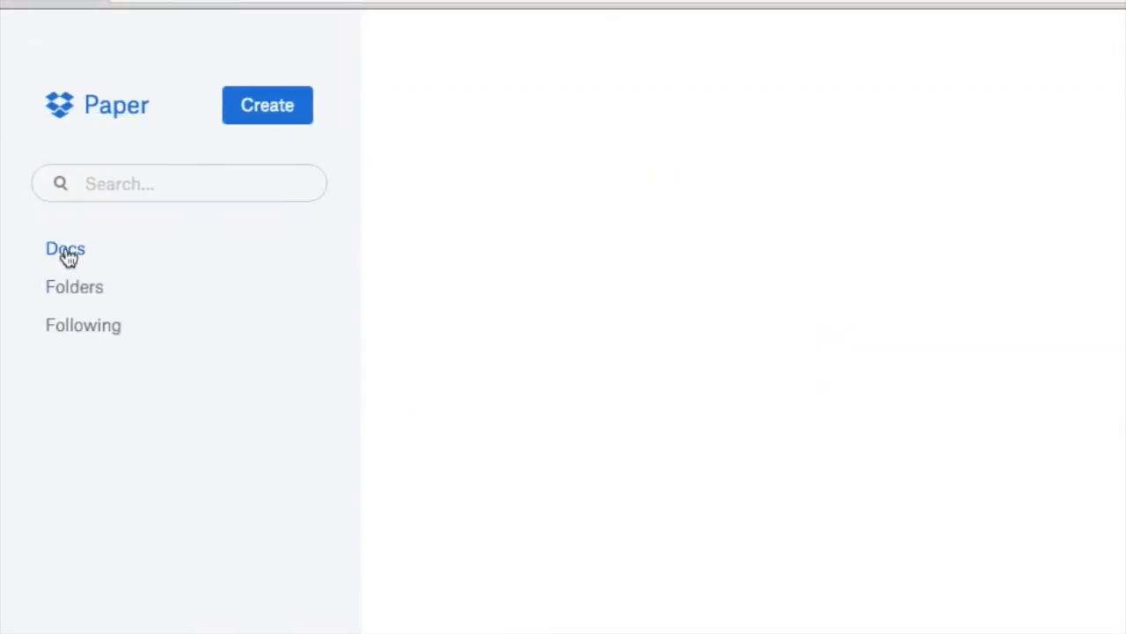
left_click(568, 180)
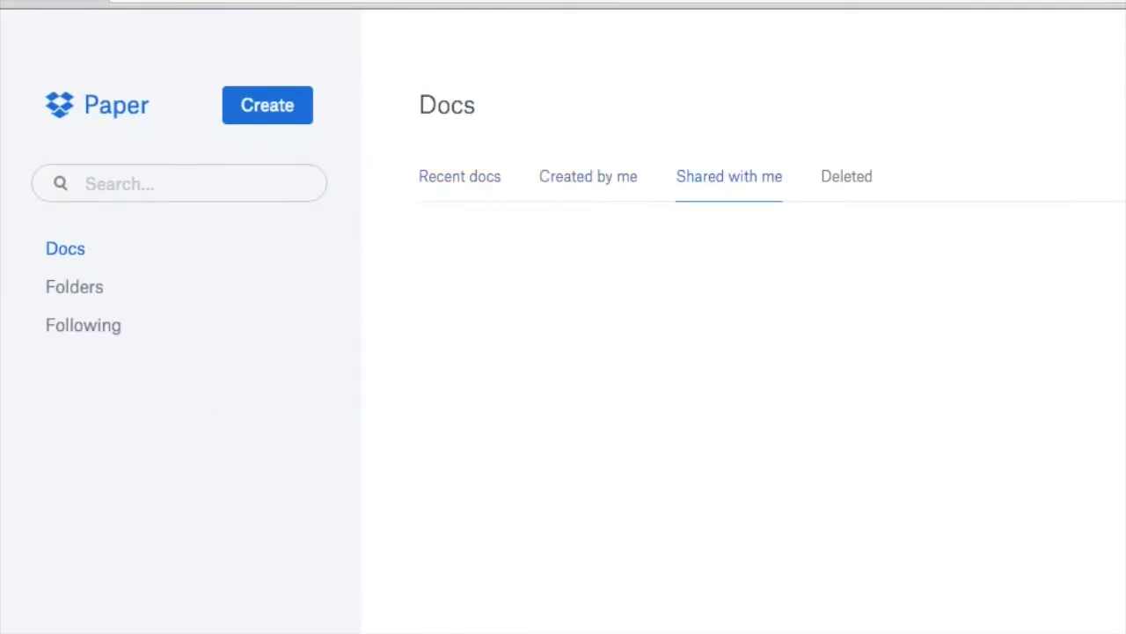
left_click(849, 179)
left_click(70, 286)
left_click(77, 326)
scroll(642, 472, "down", 5)
scroll(643, 473, "up", 5)
Step: Create a new doc titled 'Nom du document : Compte rendu' and begin its intro sentence
left_click(266, 106)
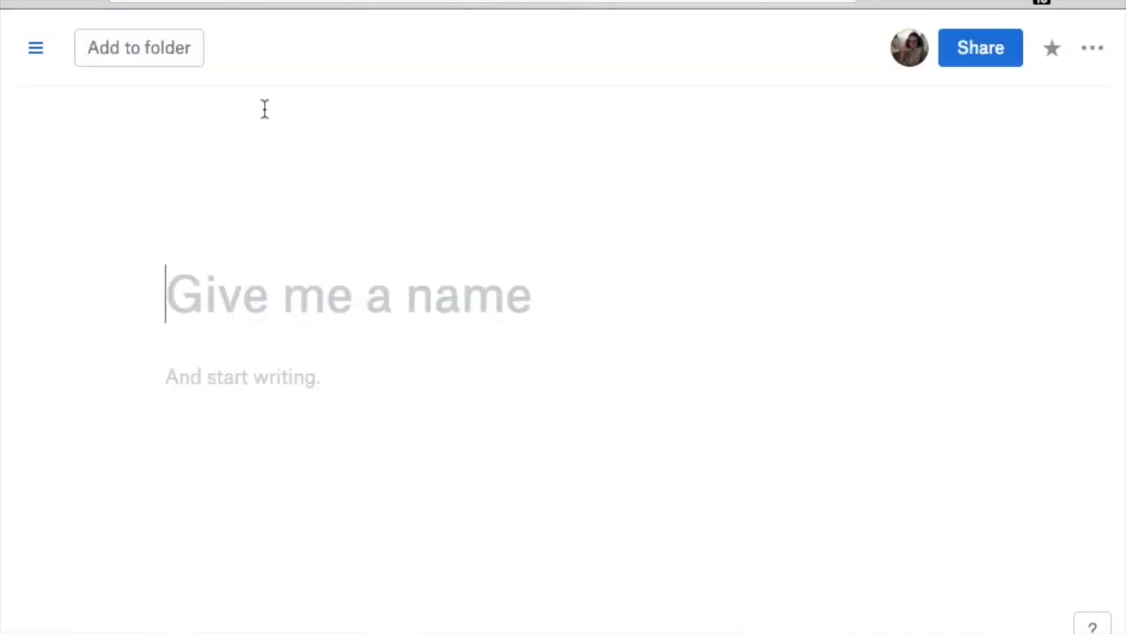
type("Nom du document : COmpte rendu")
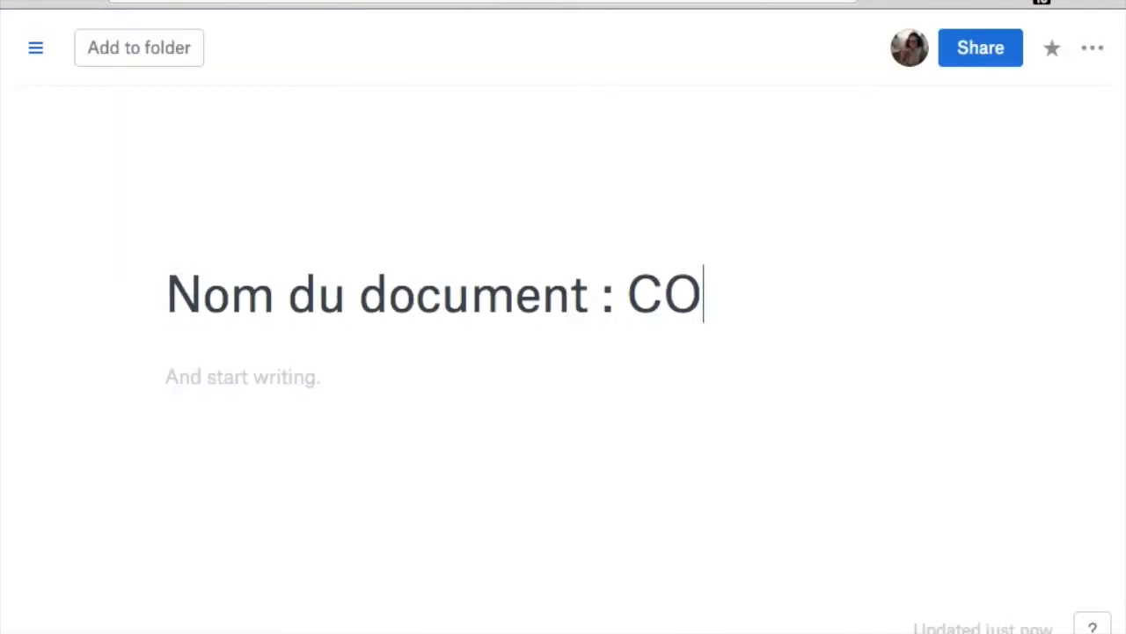
left_click(701, 295)
key("BackSpace")
type("o")
left_click(360, 382)
type("suite à")
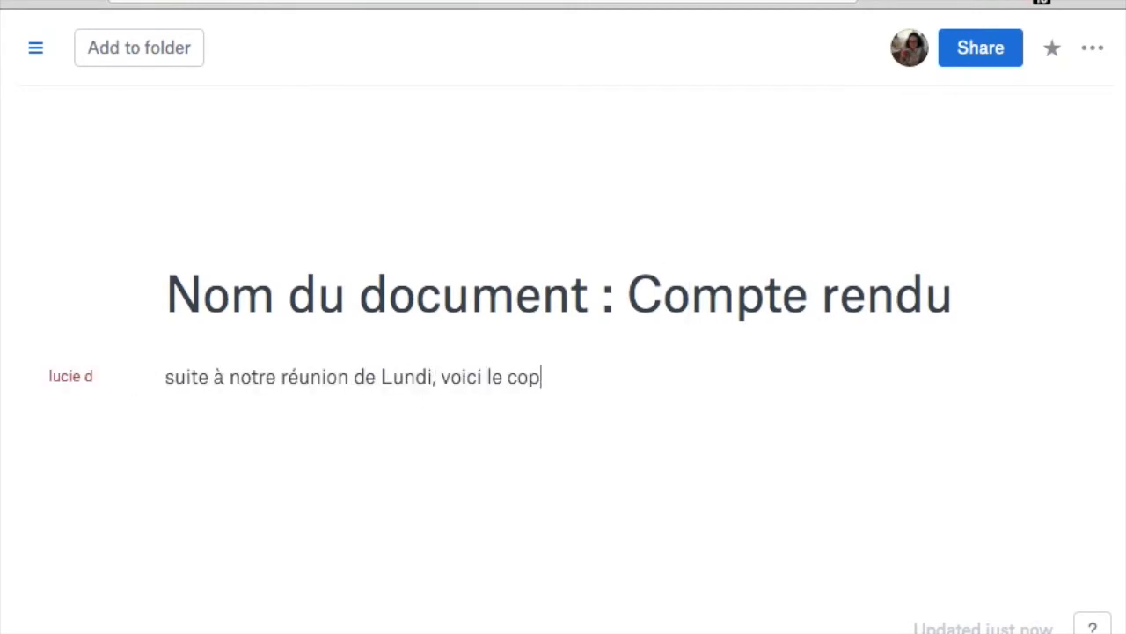
type("rendu")
key("Return")
Step: Insert the Dropbox photo '2015-11-29 11.39.09.jpg' and float it right at a smaller size
left_click(136, 361)
left_click(234, 362)
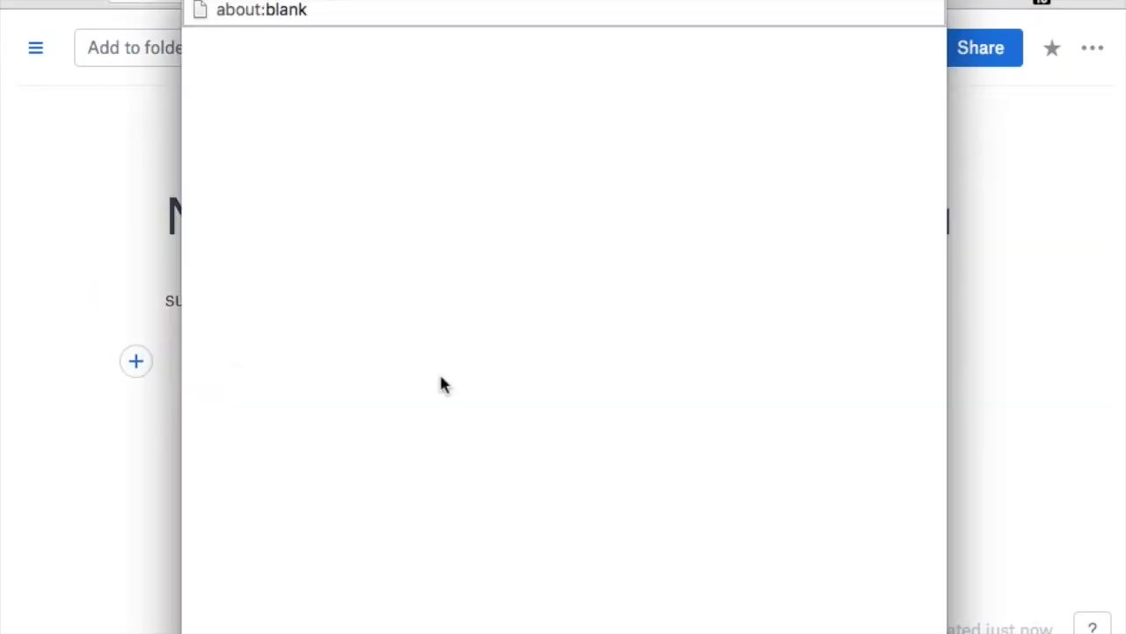
double_click(538, 271)
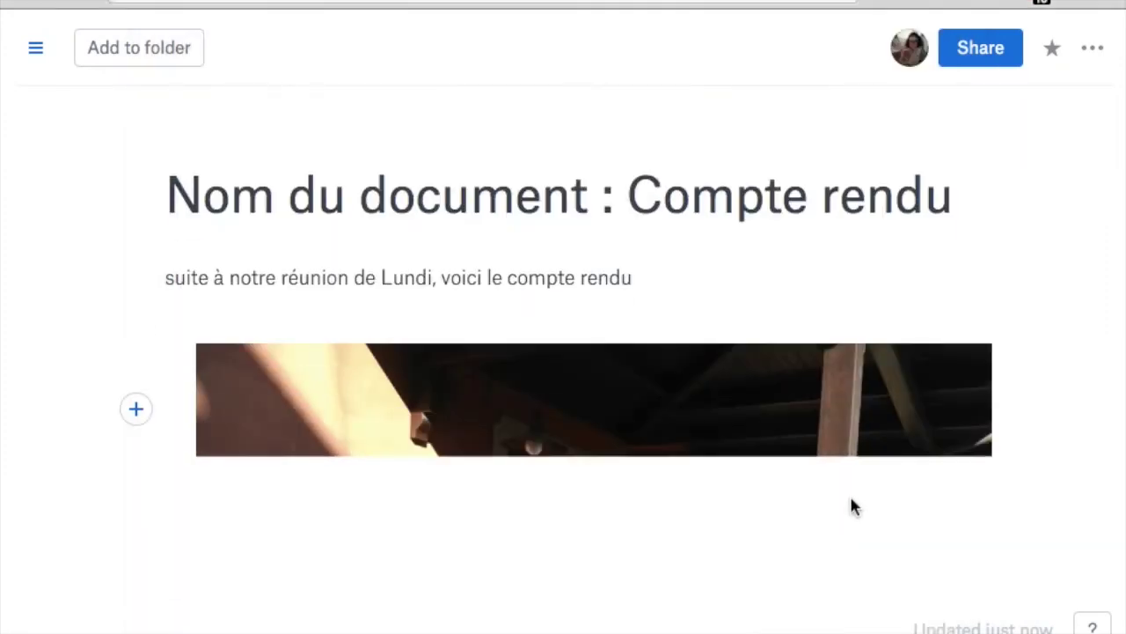
scroll(858, 449, "down", 3)
left_click(594, 403)
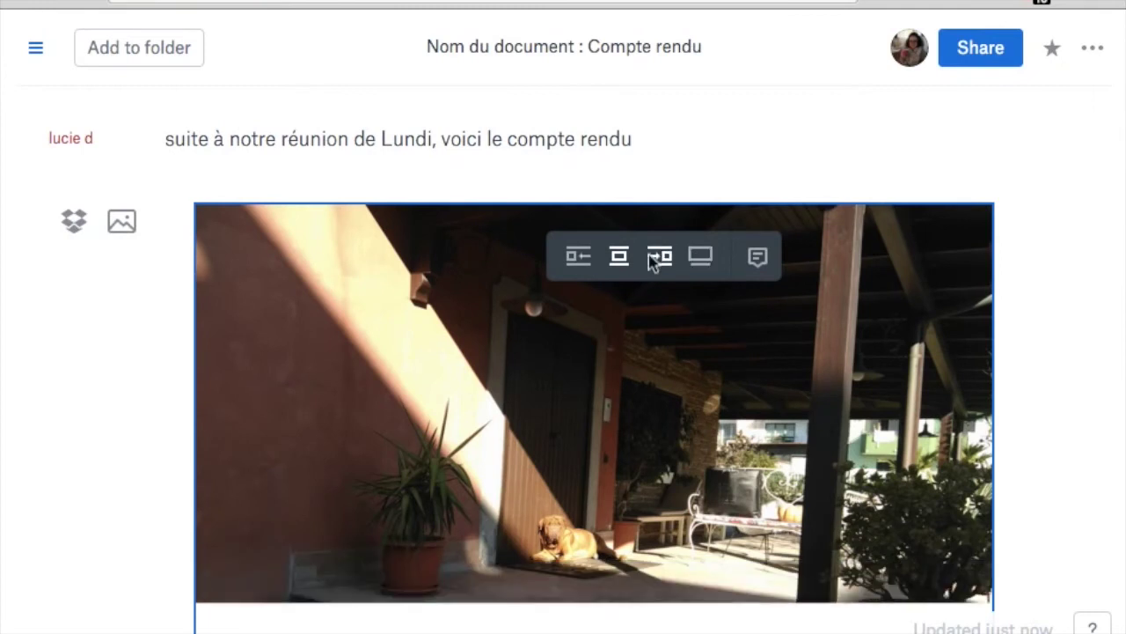
left_click(659, 255)
left_click(554, 408)
Step: Type 'L'entrée de la maison' and add a bulleted list from Plantes to Bancs
type("L'entrée d ela maison")
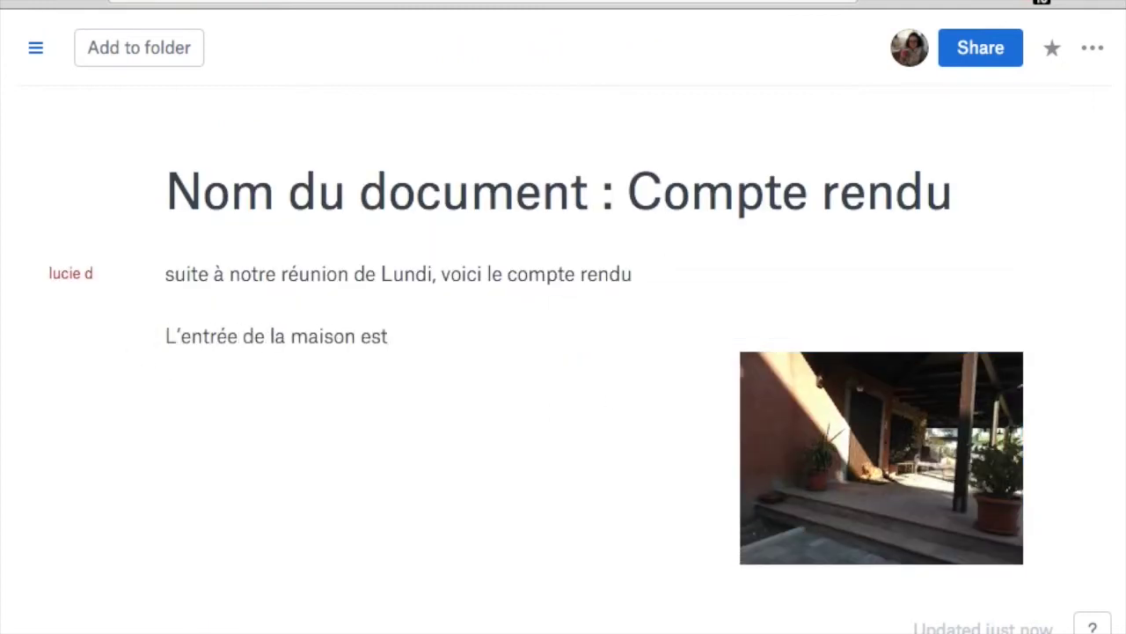
left_click(136, 367)
left_click(379, 366)
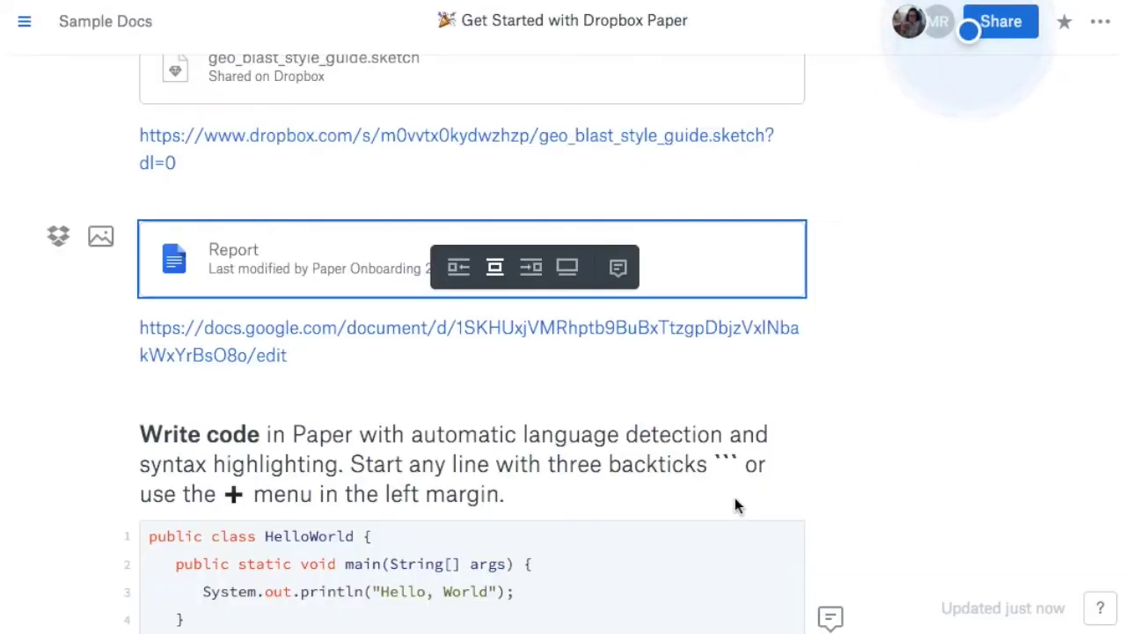
scroll(736, 498, "down", 3)
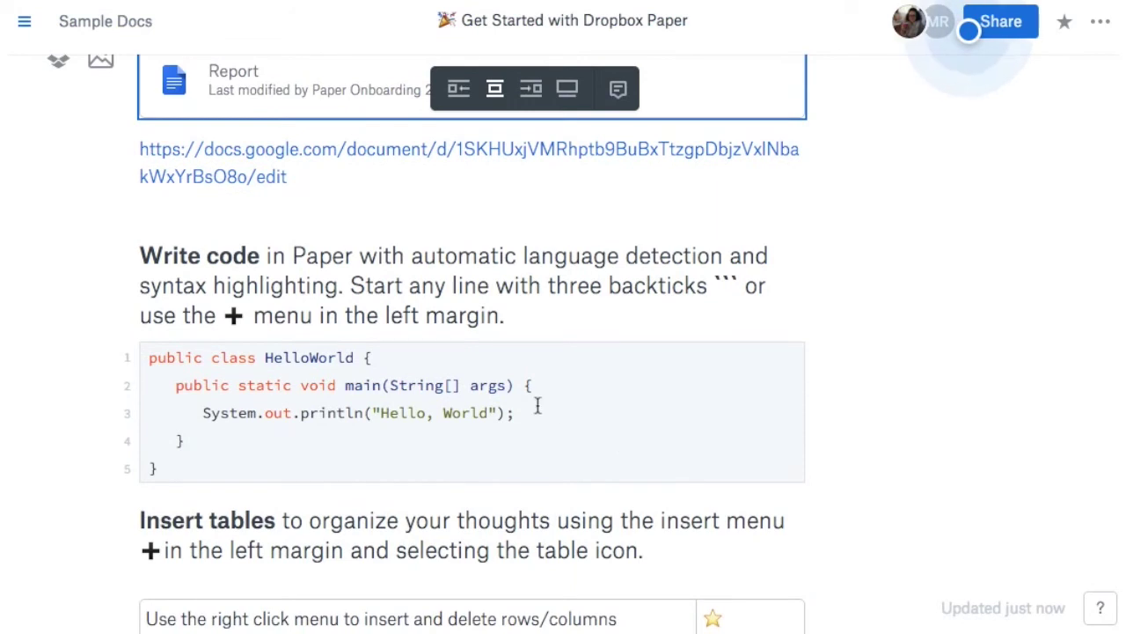
left_click(533, 406)
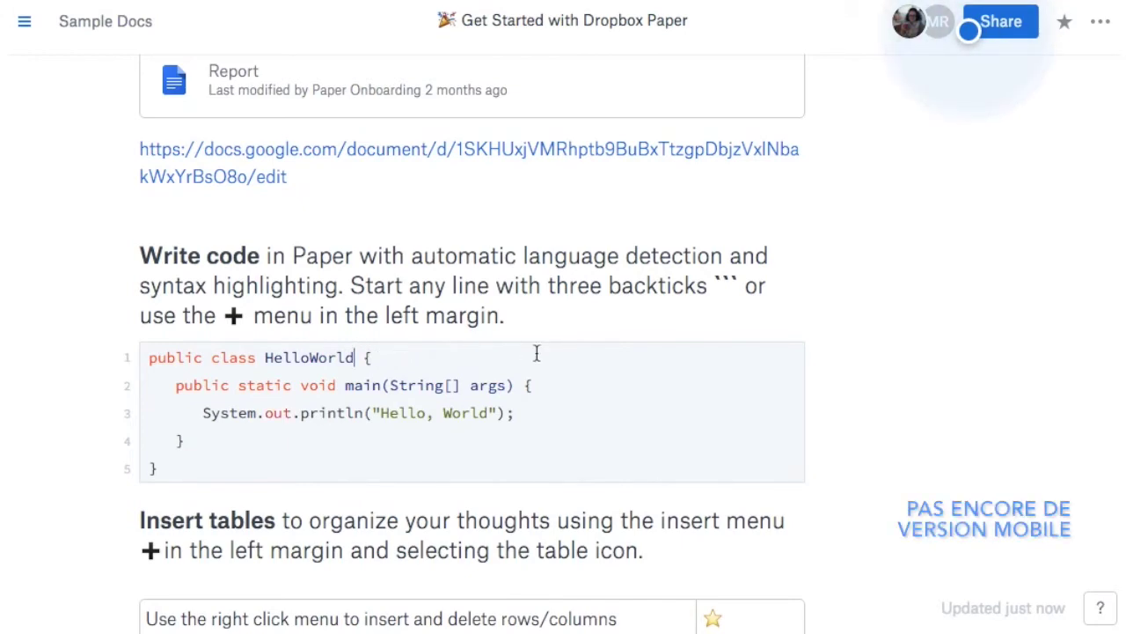
scroll(536, 352, "down", 5)
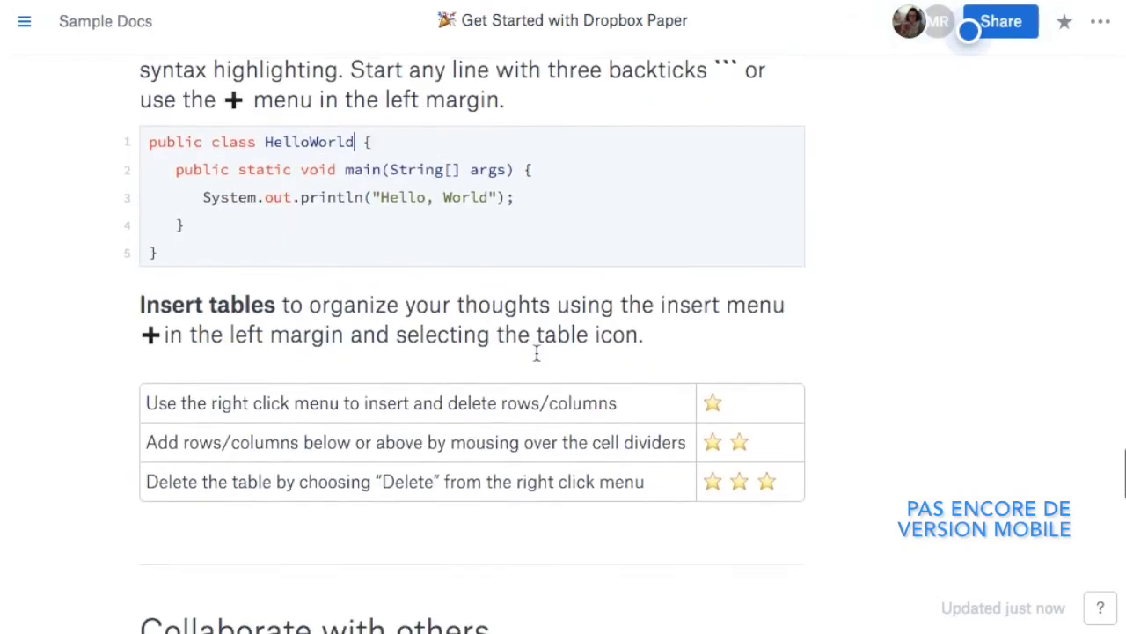
scroll(536, 352, "down", 2)
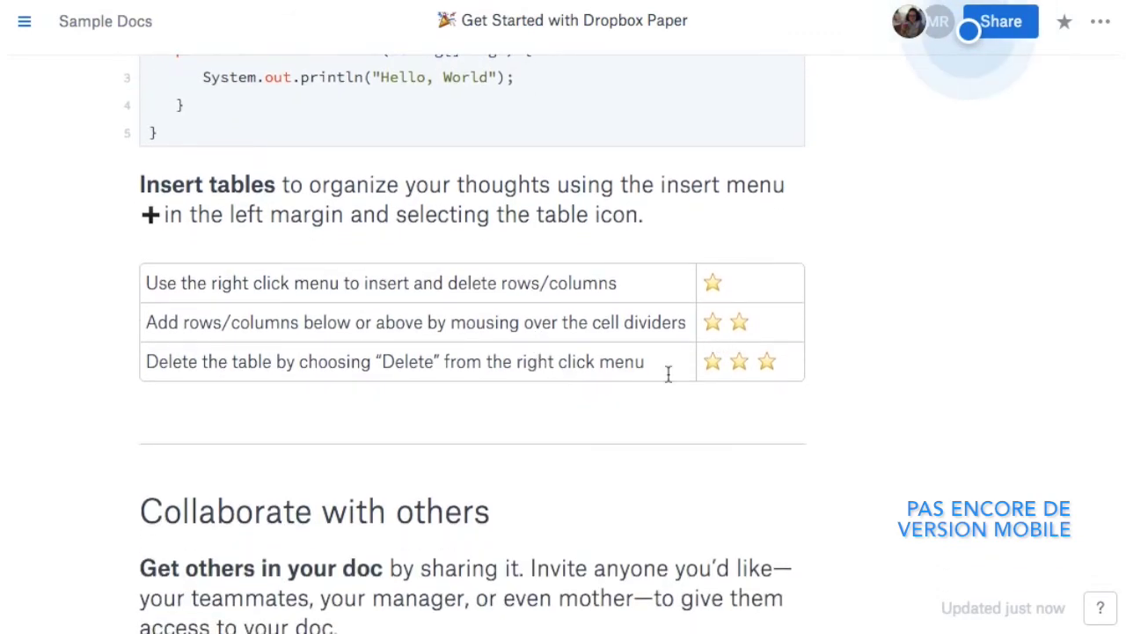
scroll(742, 366, "down", 3)
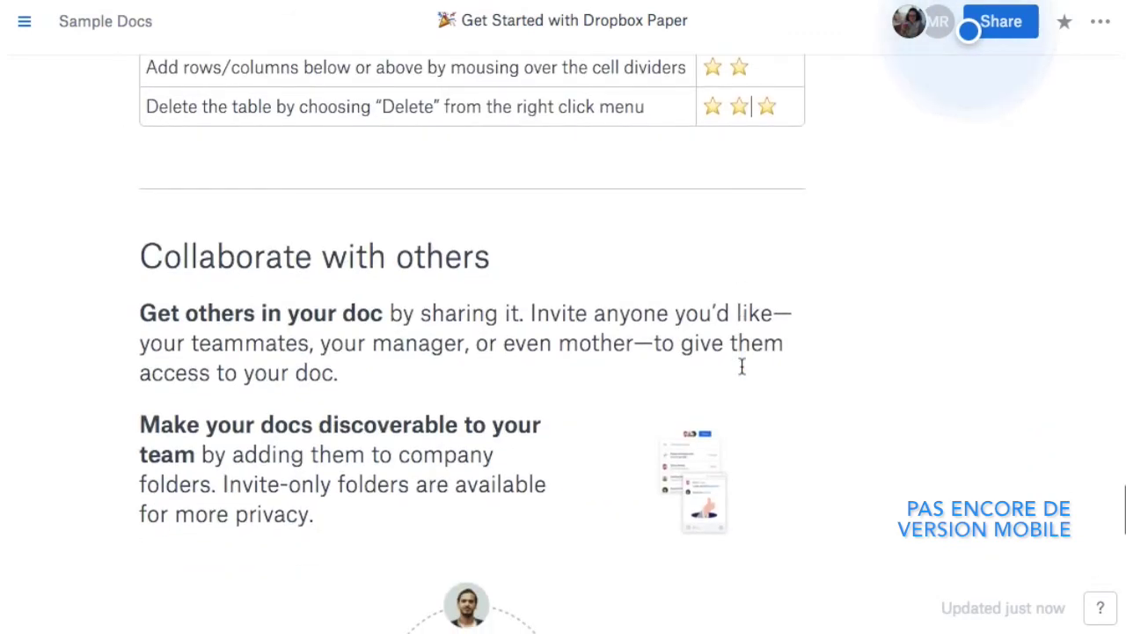
Step: Rewrite the 'Collaborate with others' heading in French as 'Collaborer avec nos collègues, nos clients'
left_click_drag(491, 255, 272, 257)
type("er ave")
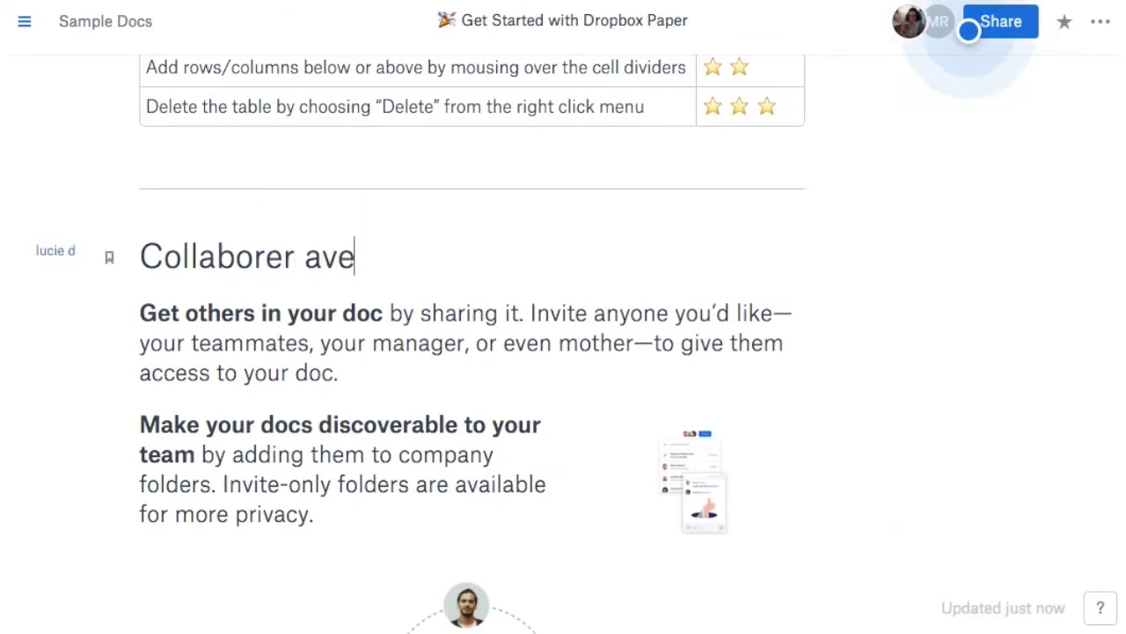
type("c nos co")
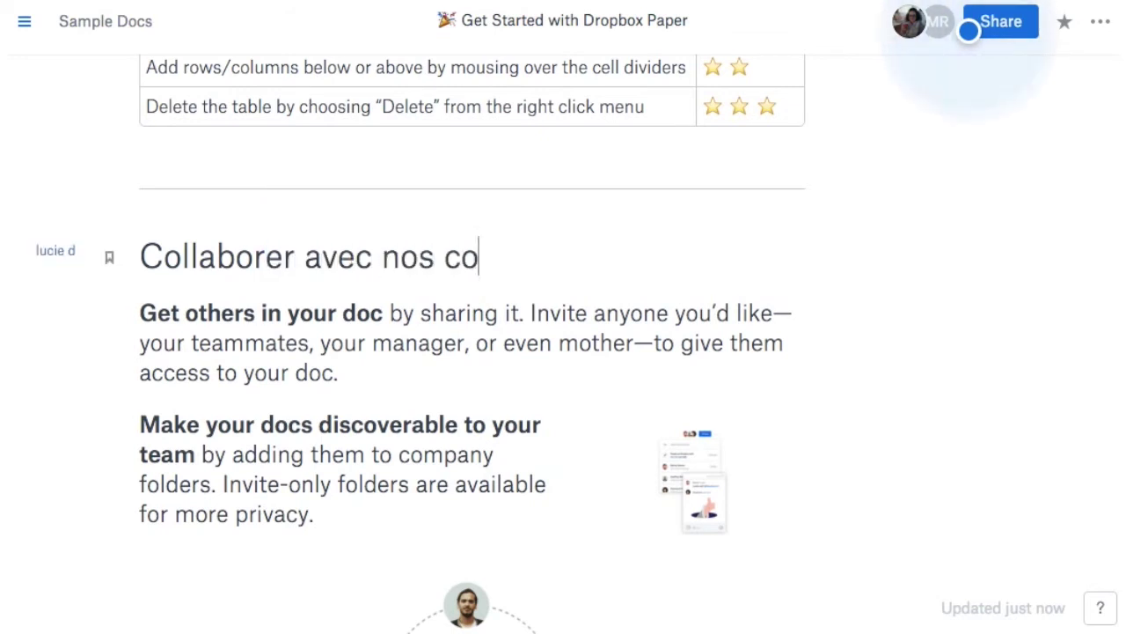
type("llègues")
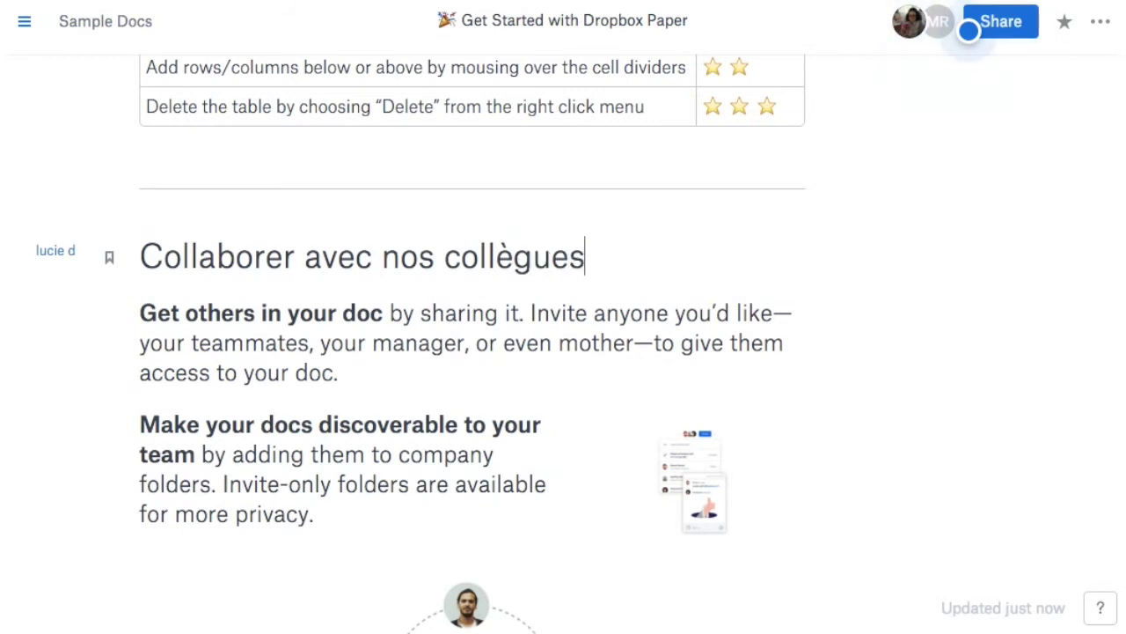
type(", nos clients")
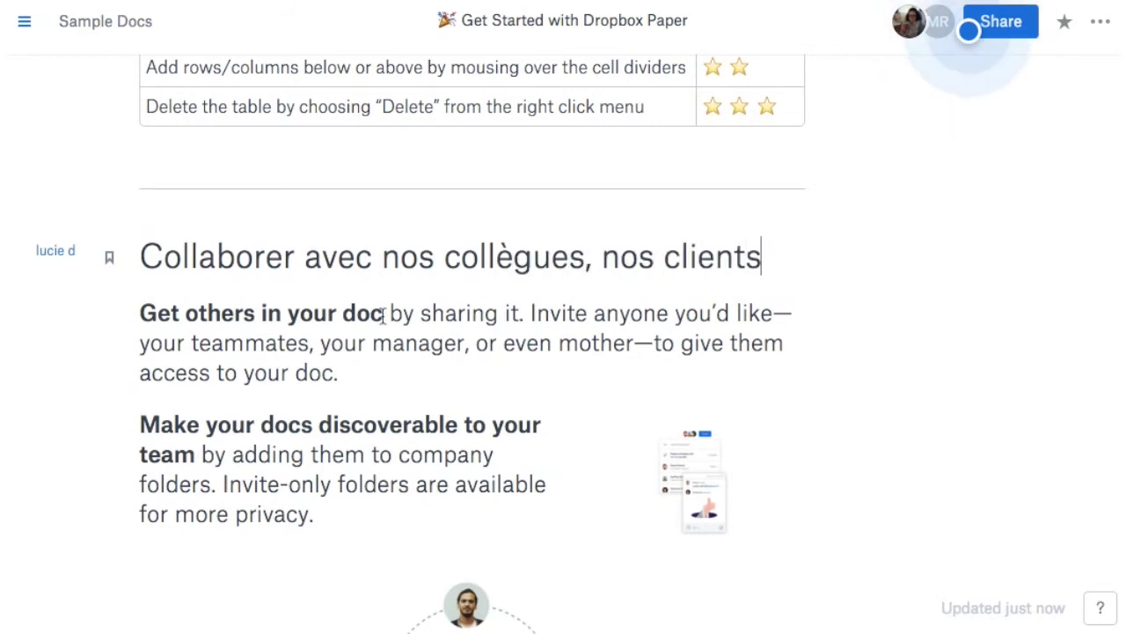
scroll(437, 440, "down", 10)
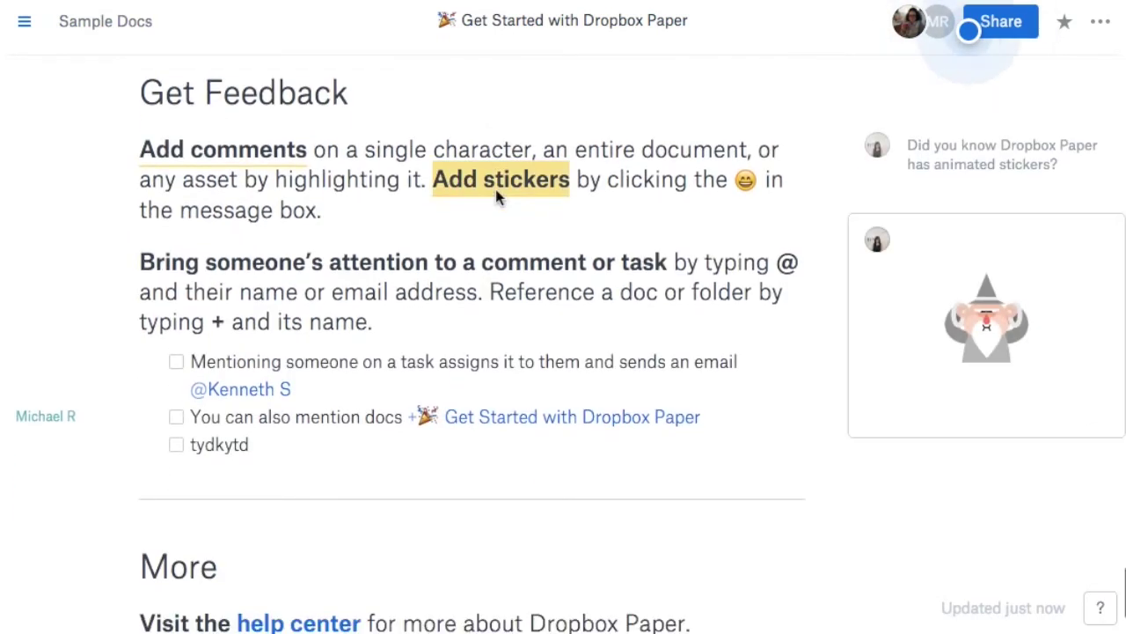
Step: Dismiss the sticker comment and open the Get Started doc's Share panel from the tour tip
left_click(871, 246)
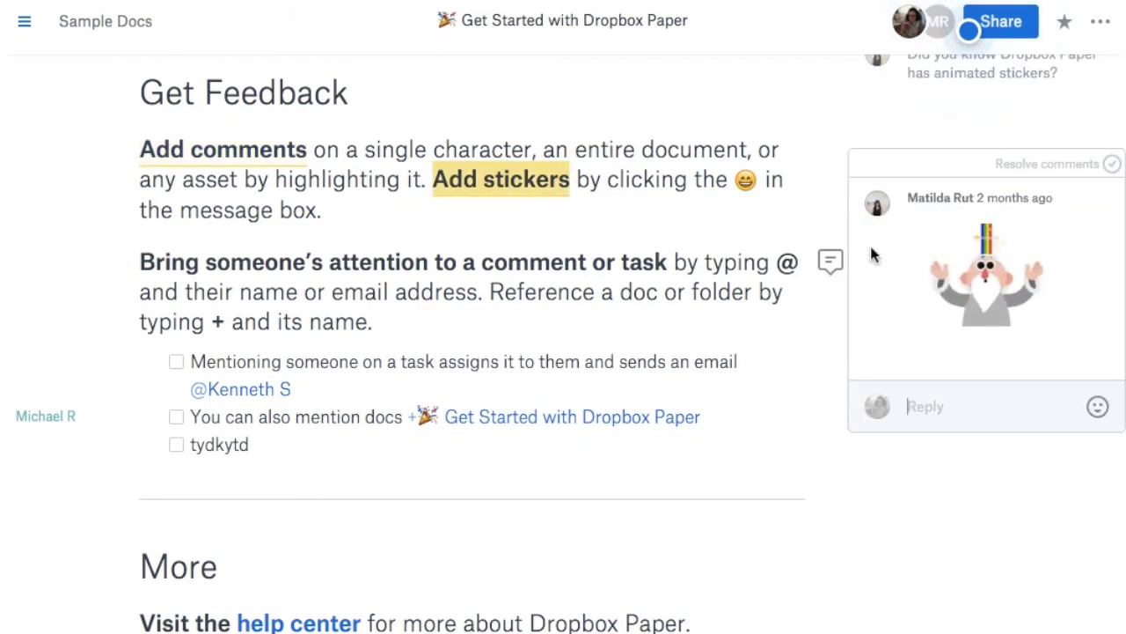
left_click(700, 365)
left_click(965, 30)
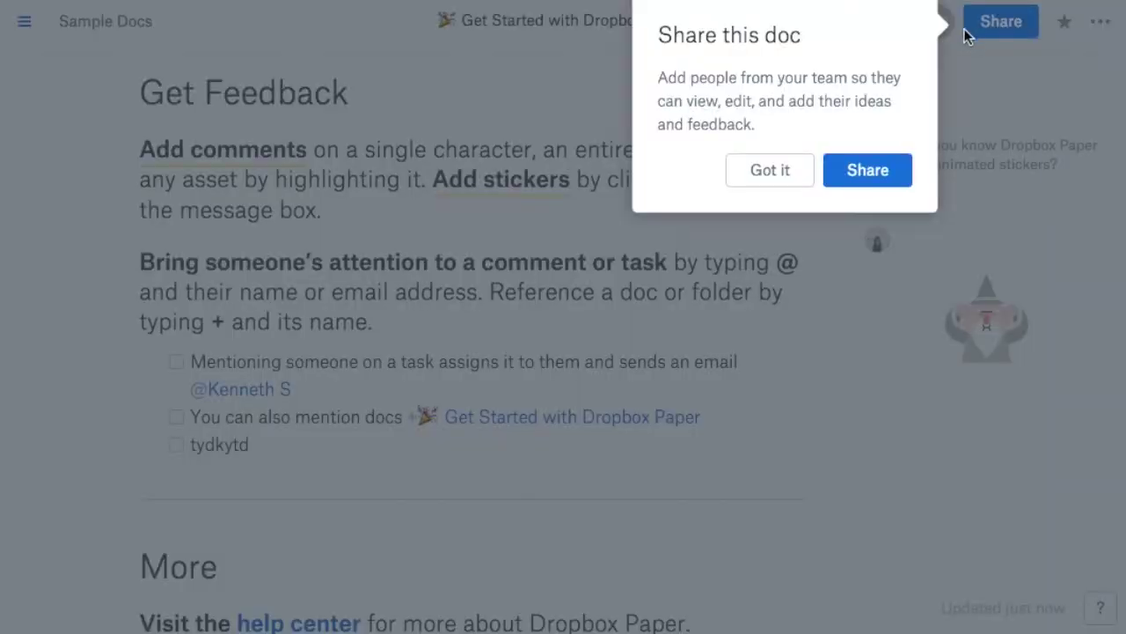
left_click(883, 175)
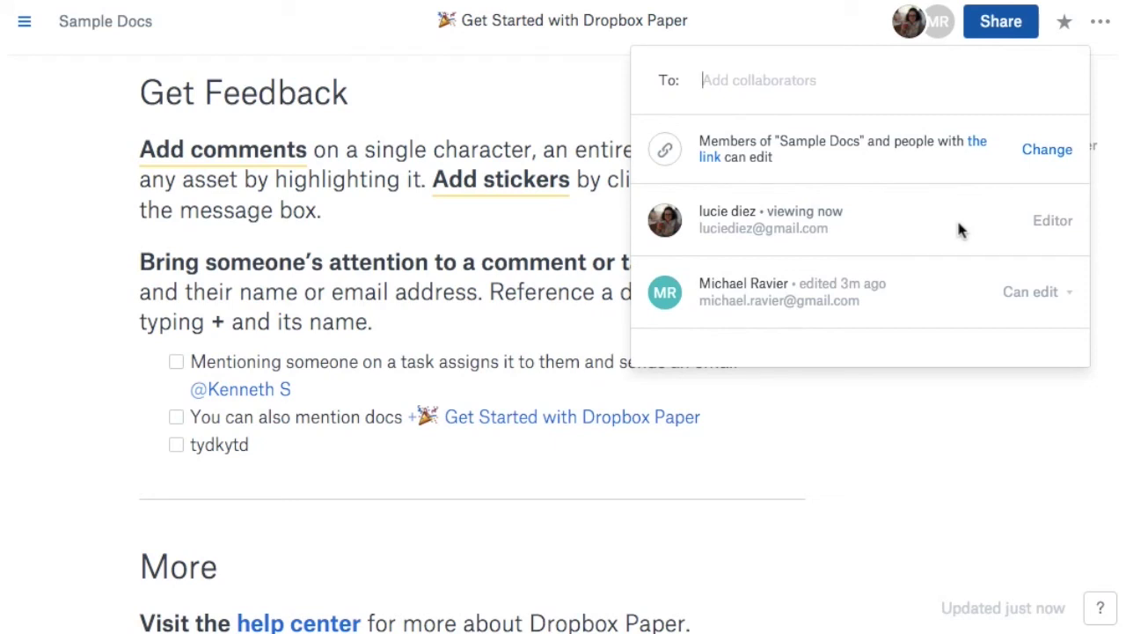
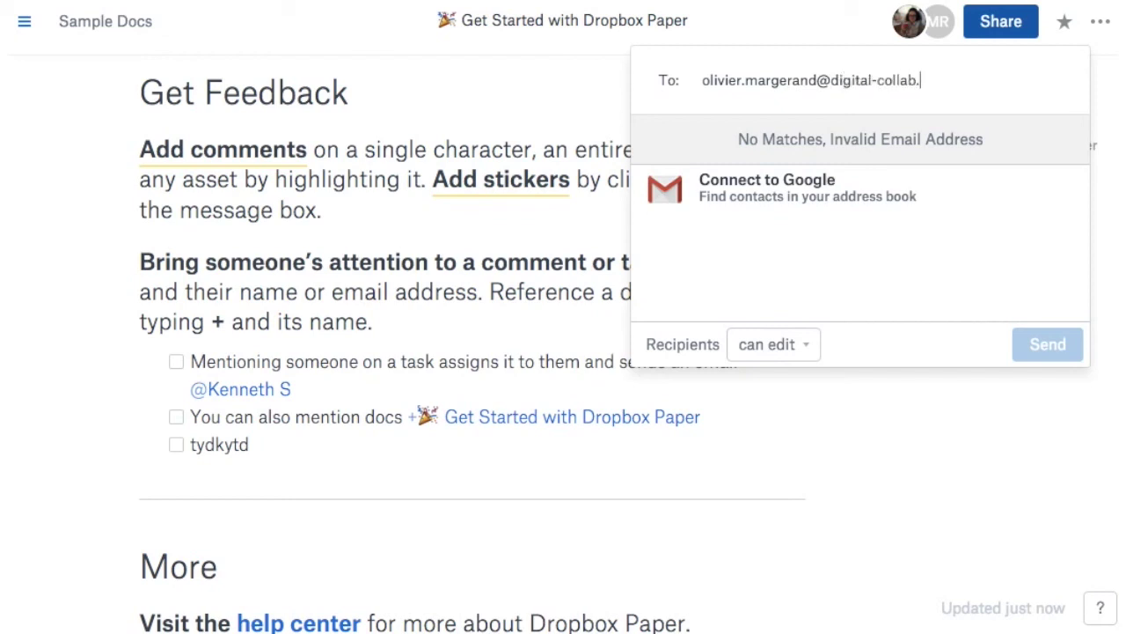
Step: Add the new collaborator's email address as an invite recipient
left_click(938, 199)
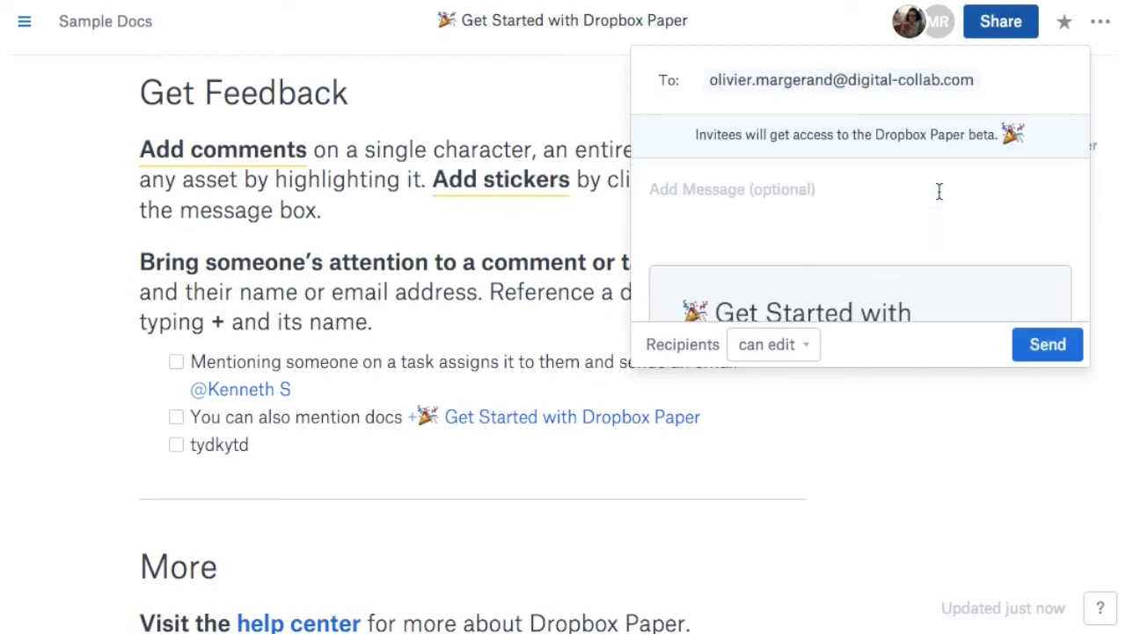
Step: Write a three-line French welcome message ending 'belle journée.' and send the invite
left_click(939, 192)
type("Bonj")
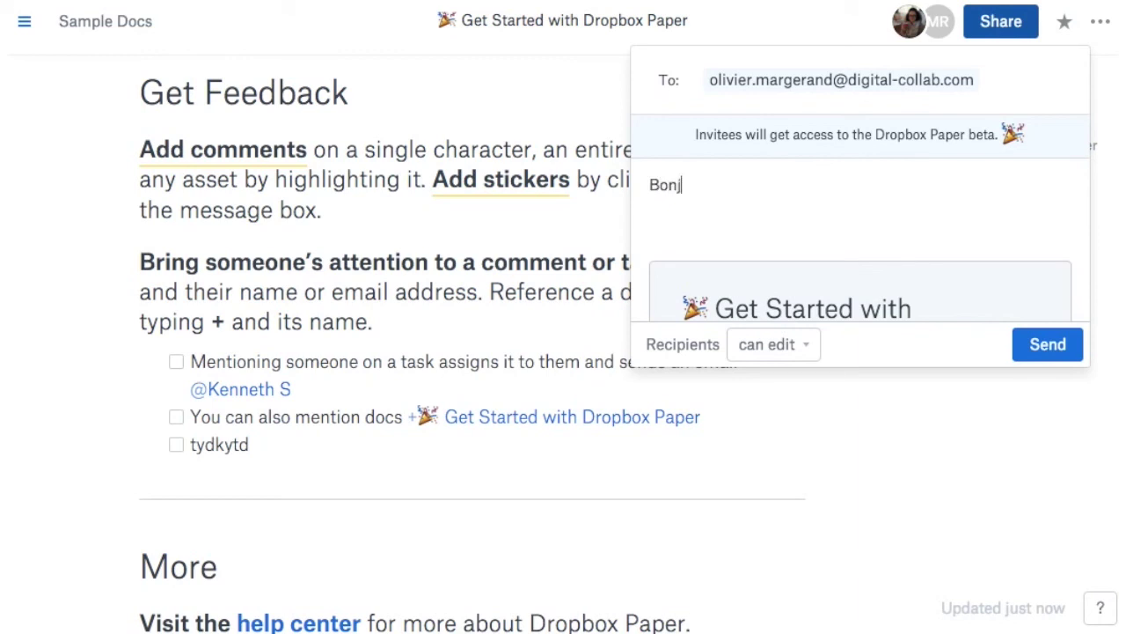
type("our Olivier,")
key("Return")
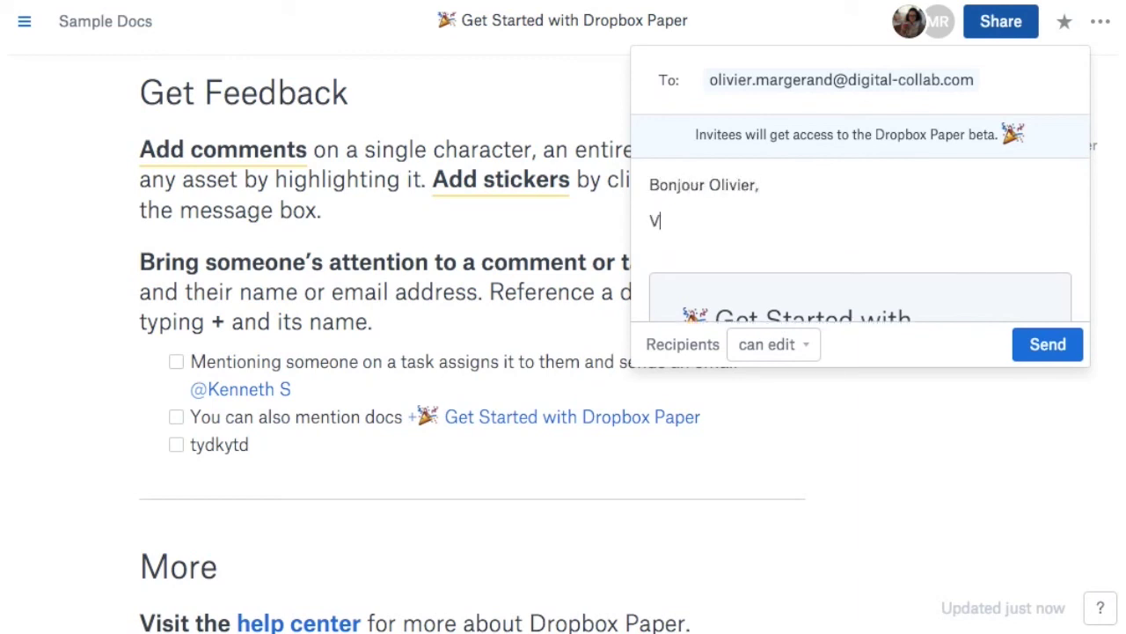
type("Voici un document partagé avec M")
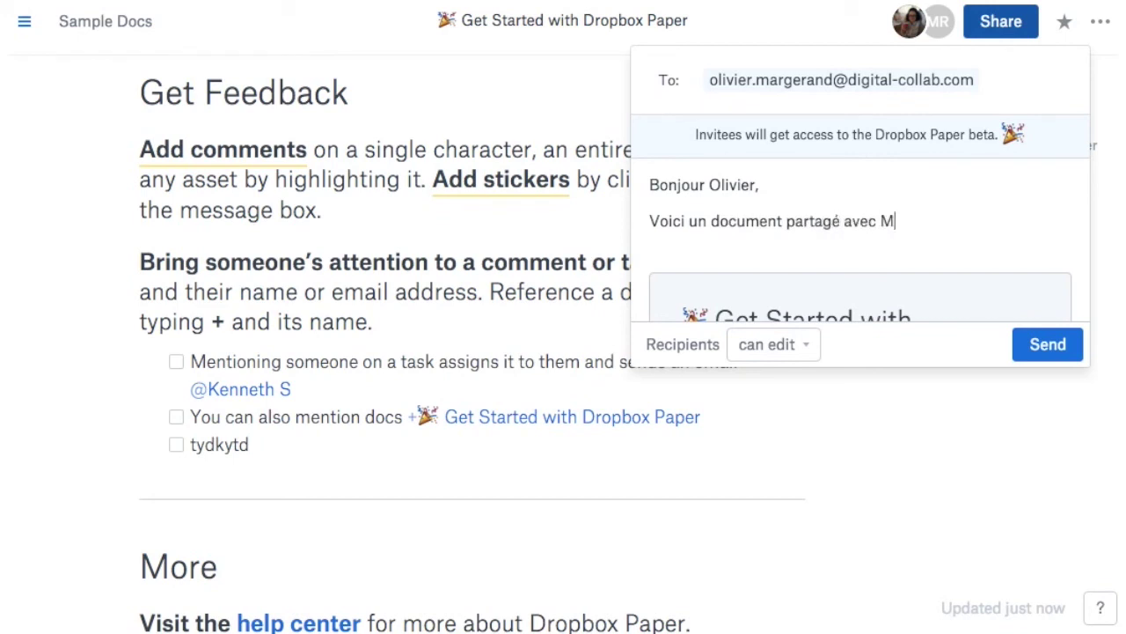
type("ichael pour notre prochain projet.")
key("Return")
type("belle journée.")
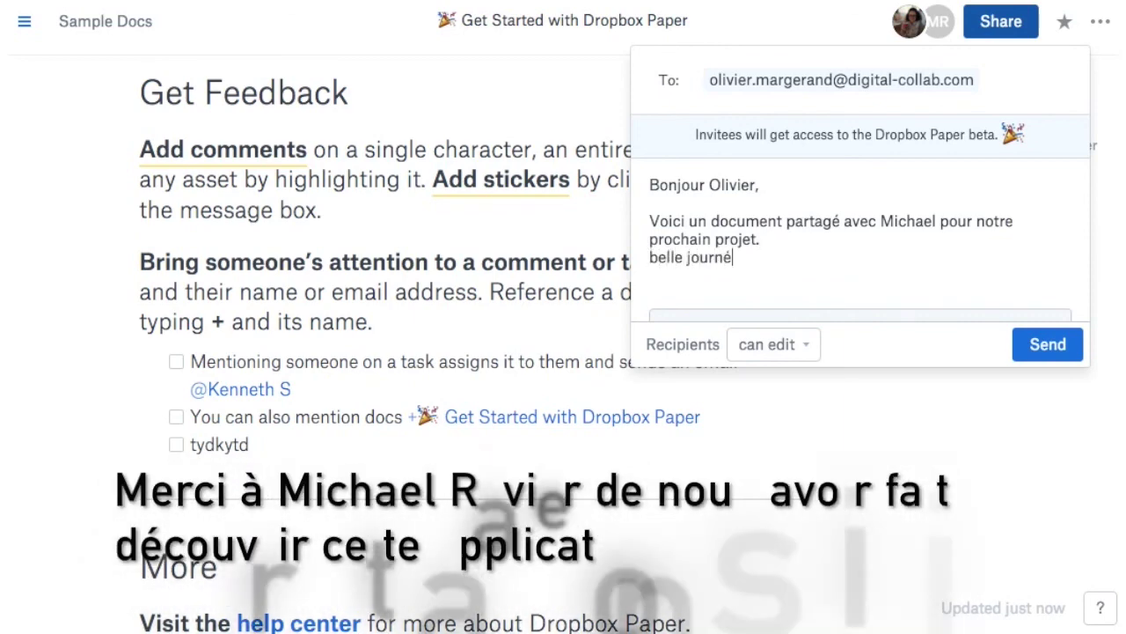
left_click(1044, 344)
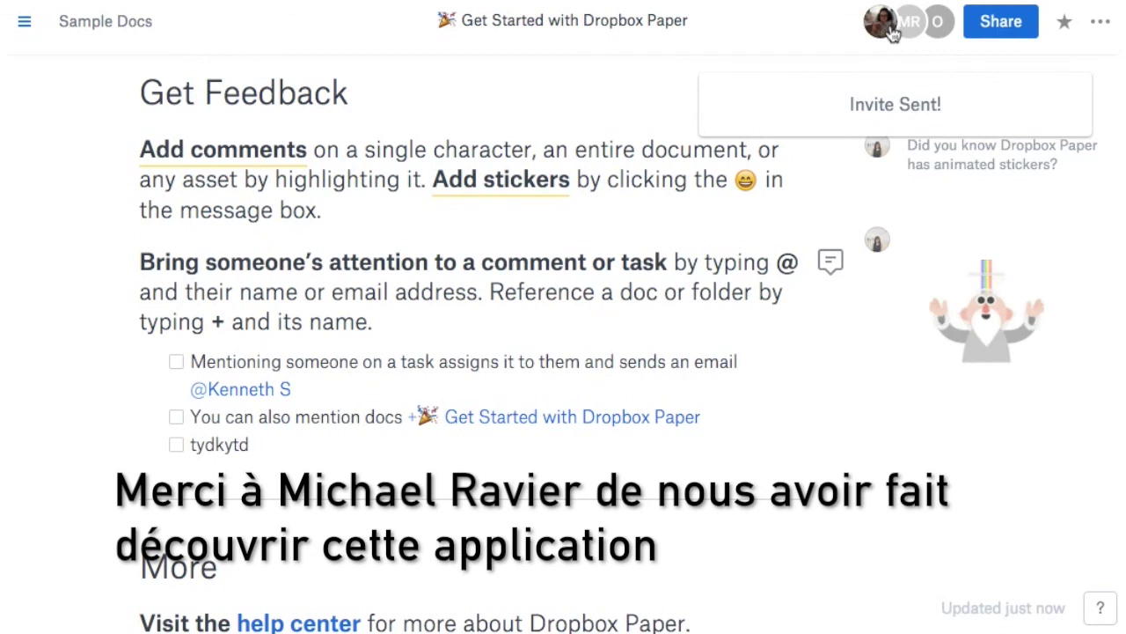
Step: Open View history from the ••• menu and scroll through the doc's 2 recent changes
mouse_move(918, 37)
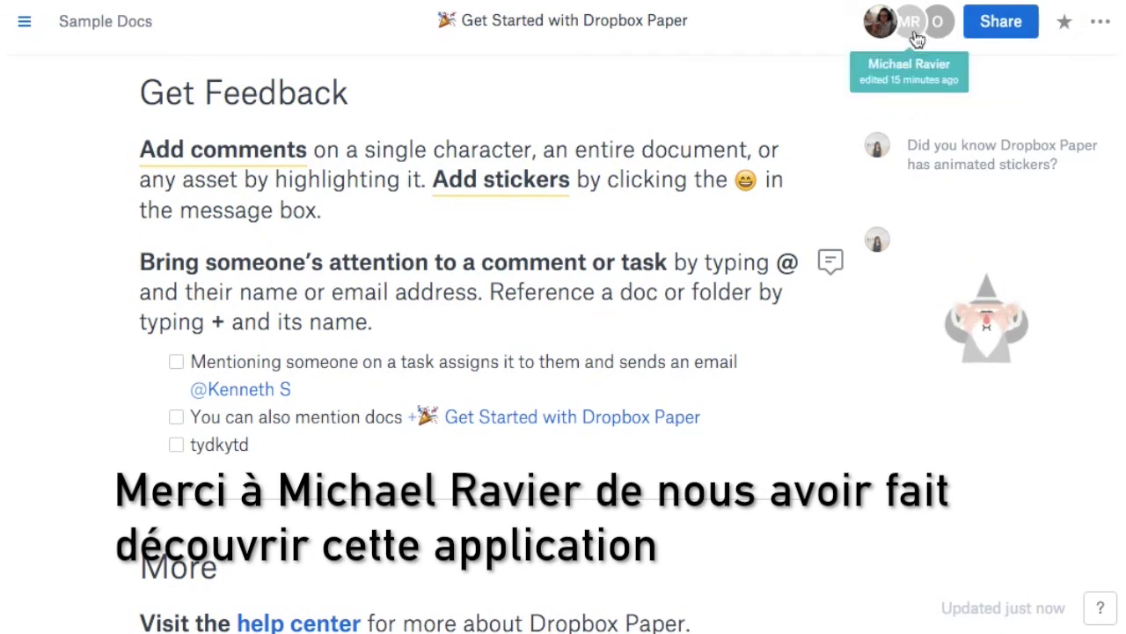
left_click(1096, 24)
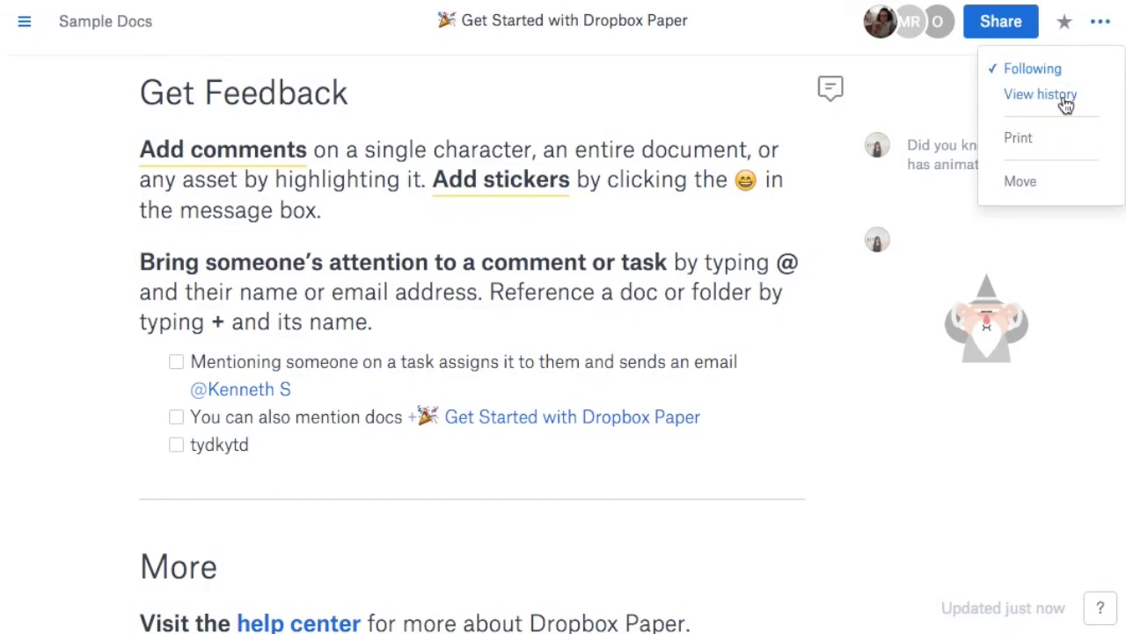
left_click(1042, 94)
scroll(698, 324, "down", 1)
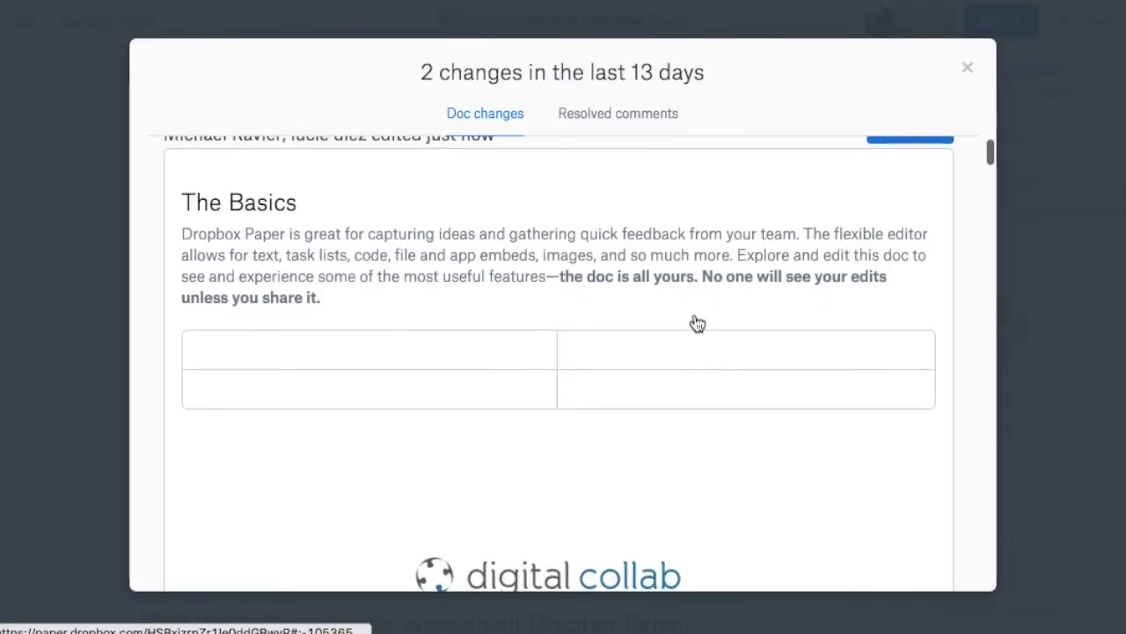
scroll(698, 324, "down", 15)
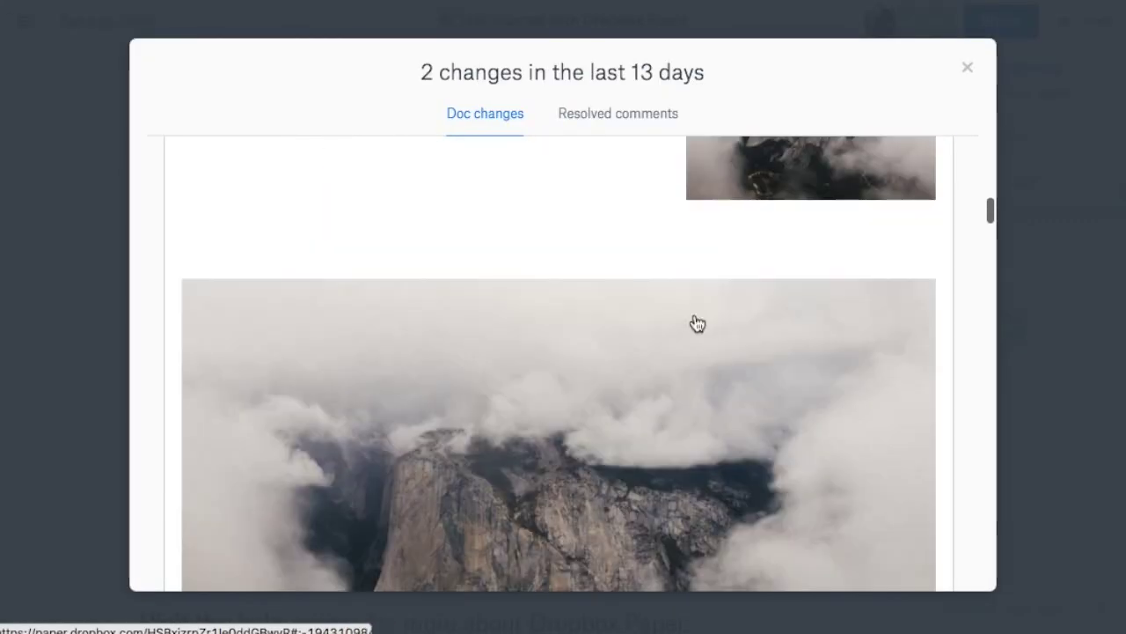